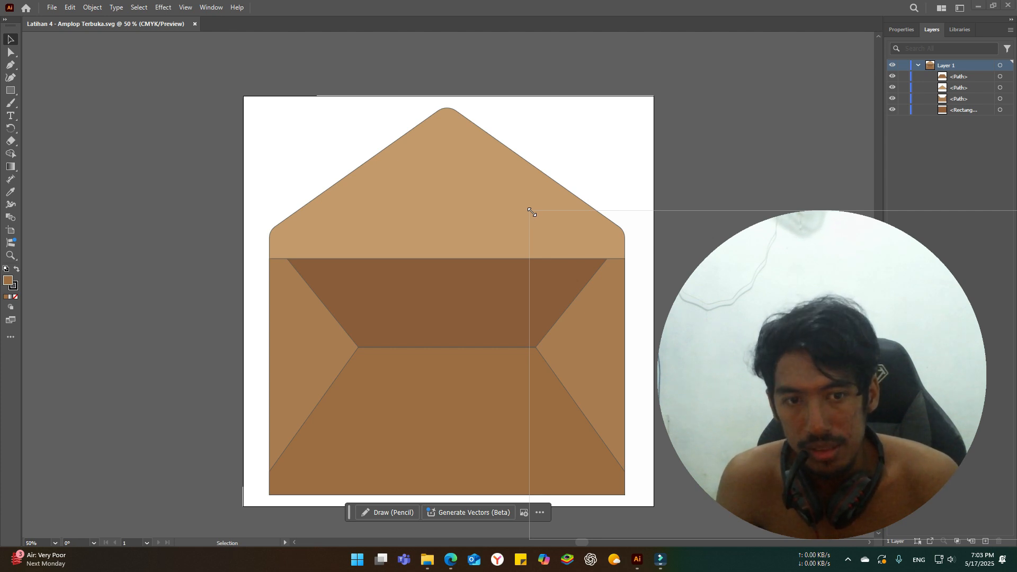
- Create a new 1200 x 1200 px document with one artboard in CMYK colour mode
drag(532, 212, 557, 224)
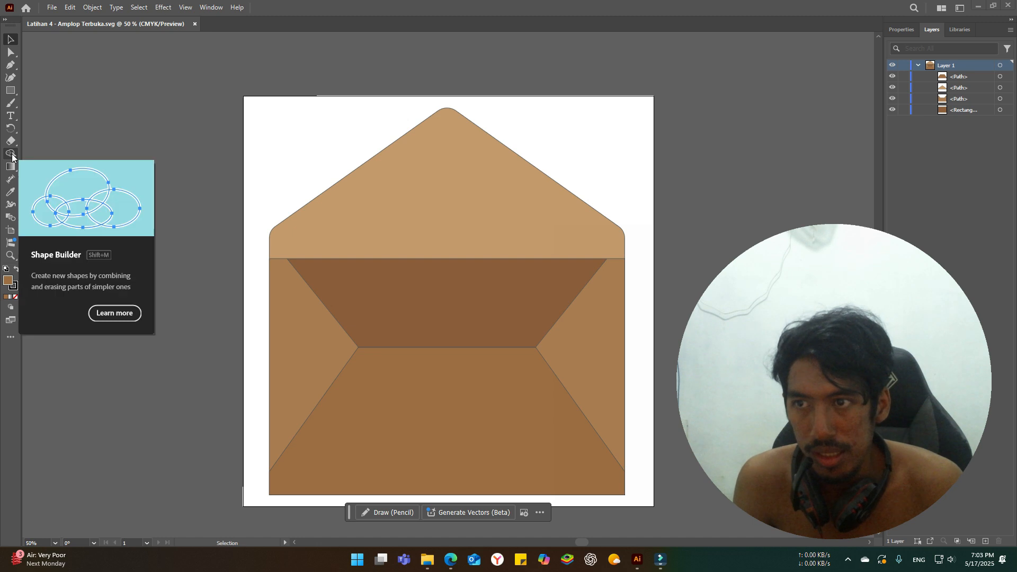
click(51, 7)
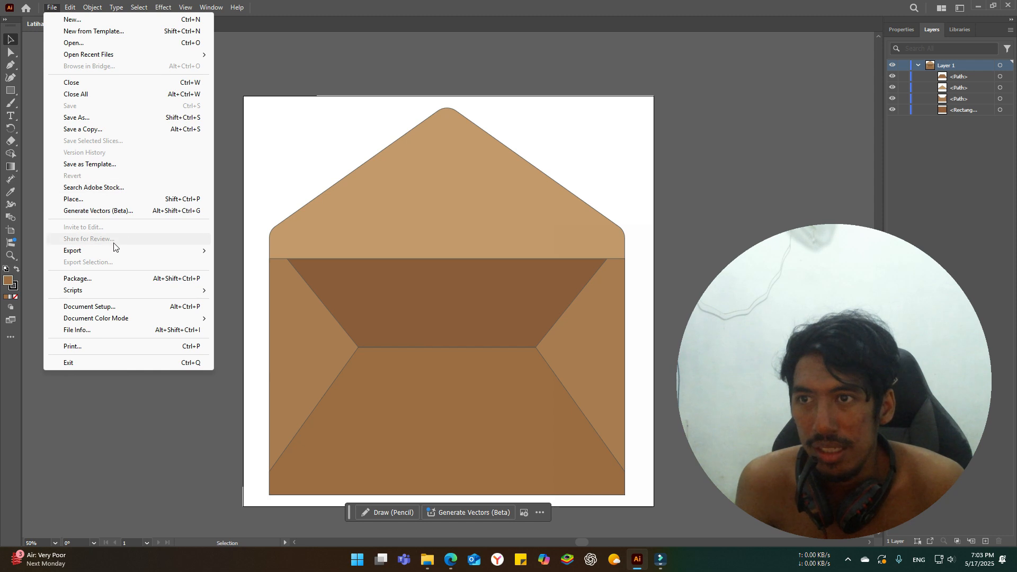
click(133, 21)
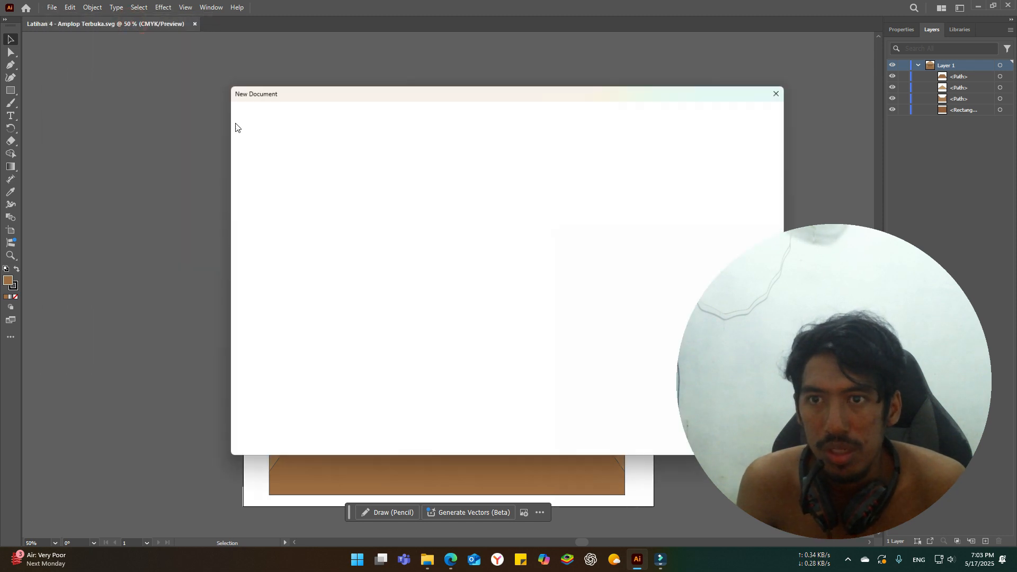
drag(553, 224, 647, 277)
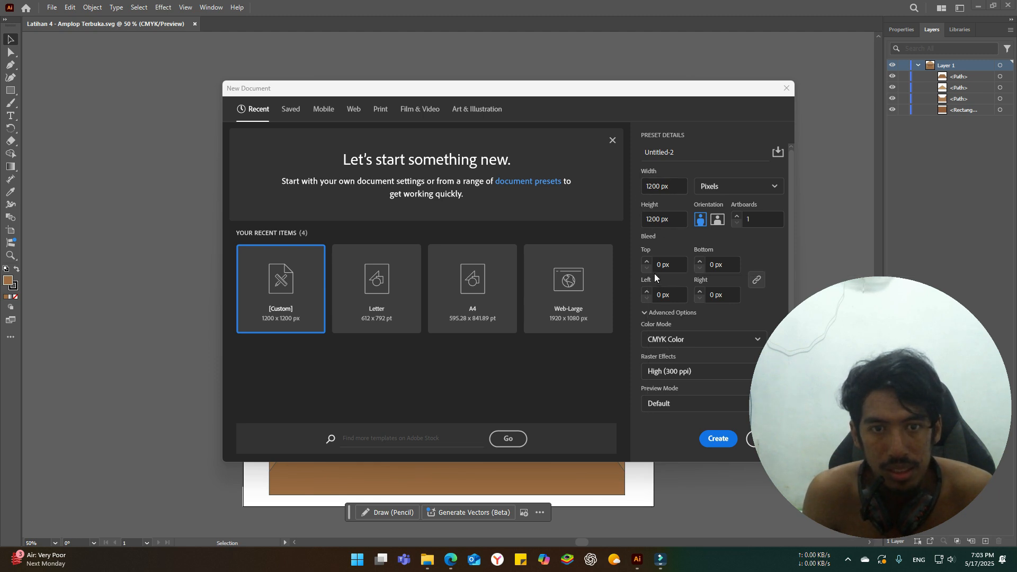
drag(647, 277, 722, 318)
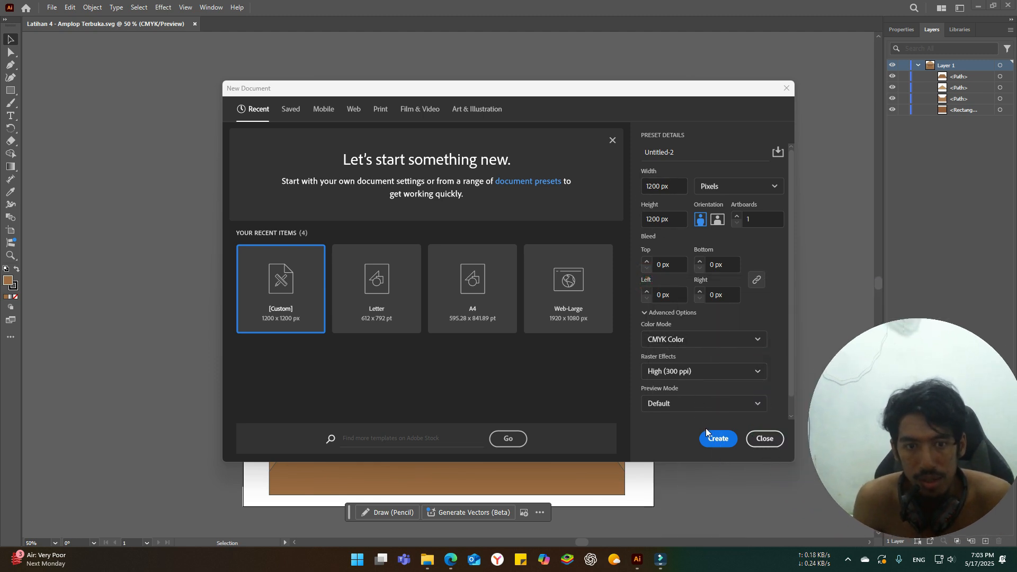
click(706, 444)
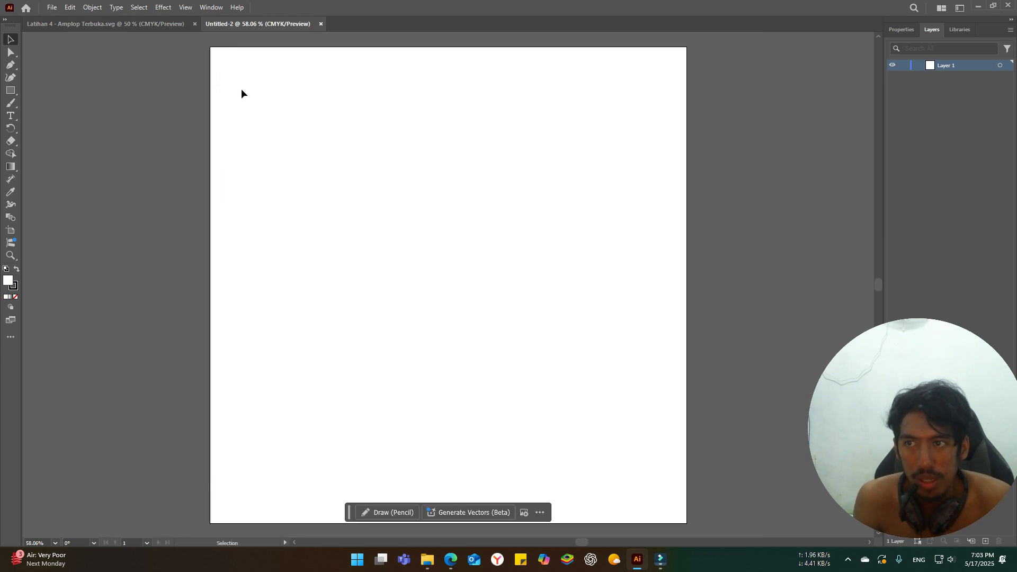
- Create a triangle in the artboard's upper area with the Polygon tool, using a radius of 149.3869 px and 3 sides
right_click(16, 92)
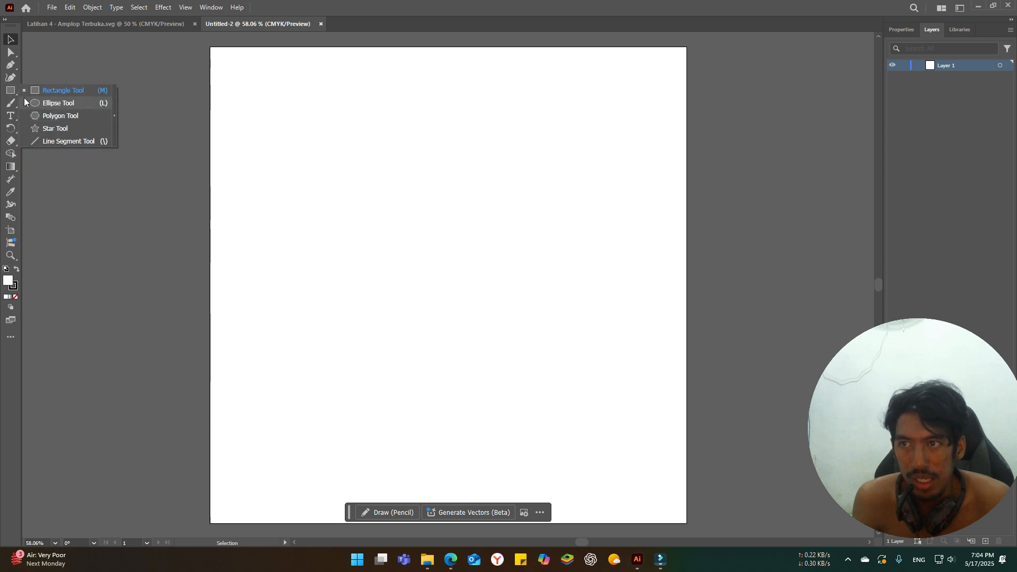
right_click(9, 92)
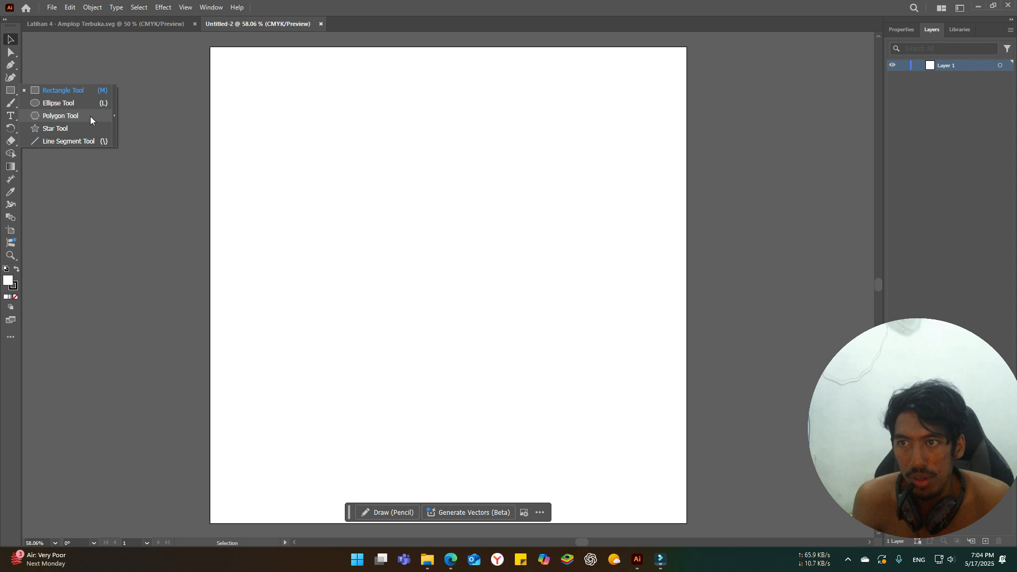
click(90, 116)
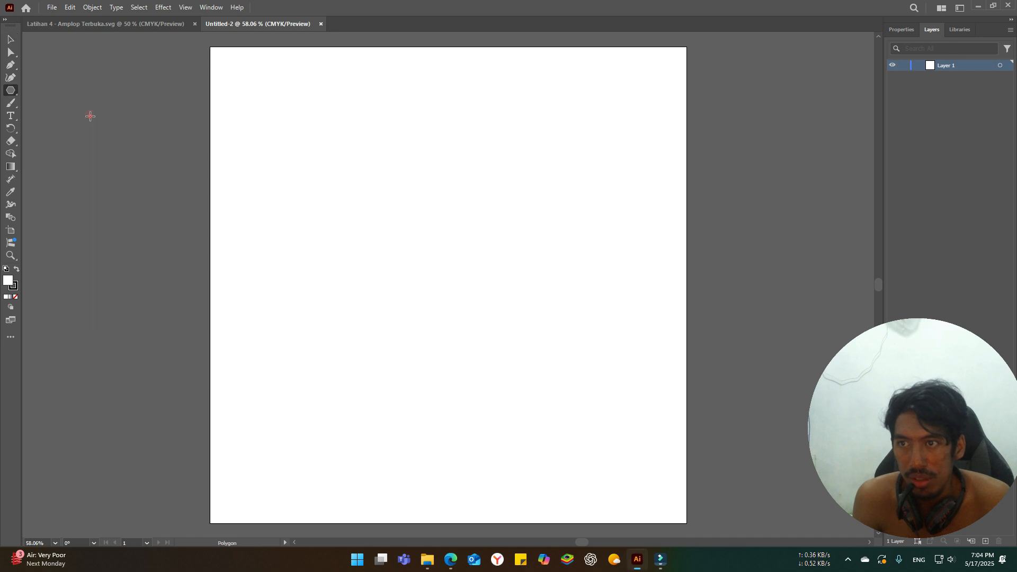
click(347, 165)
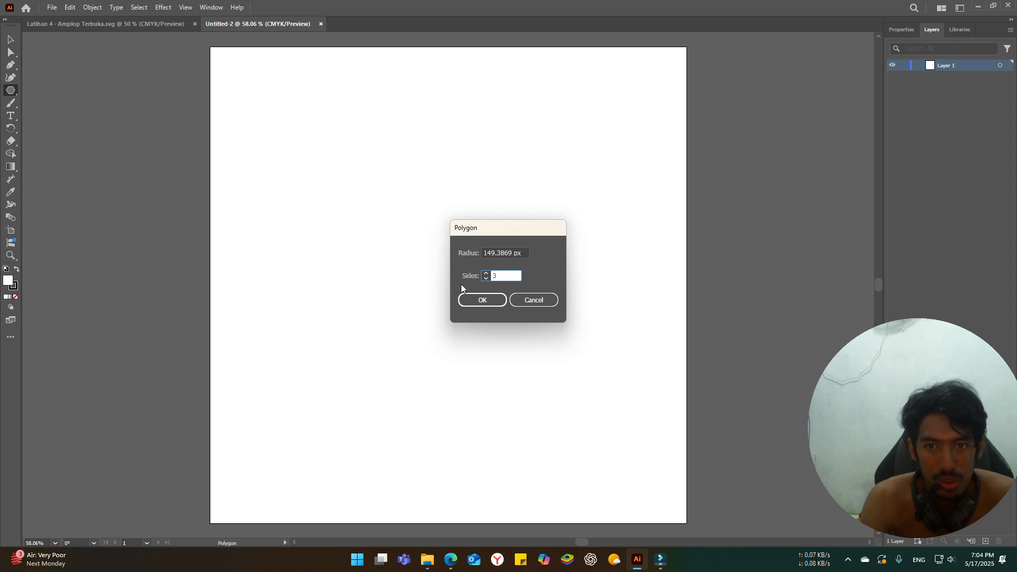
click(500, 303)
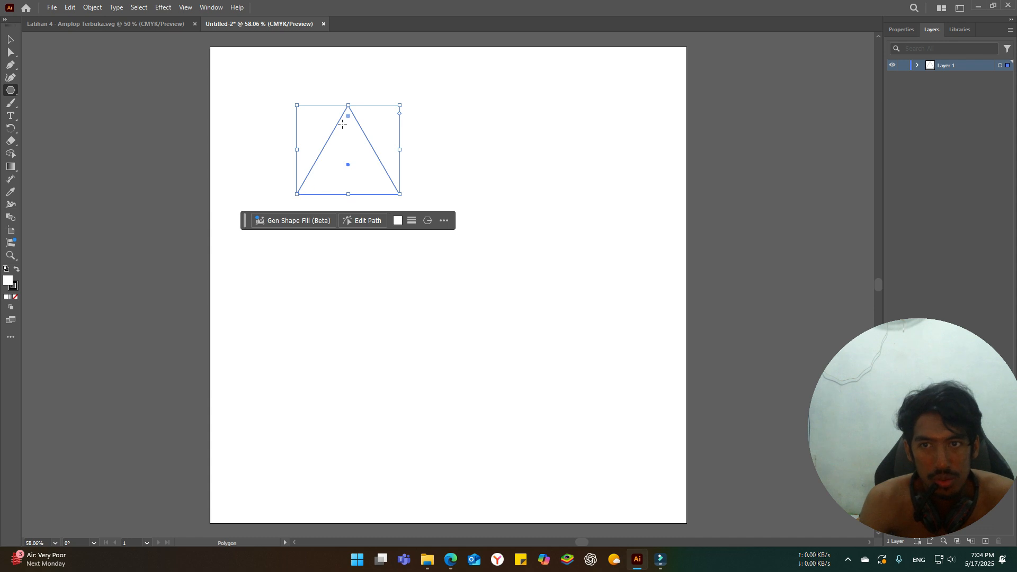
- Stretch the triangle sideways across most of the artboard's width and raise its apex slightly to form a wide, low flap
drag(399, 149, 621, 169)
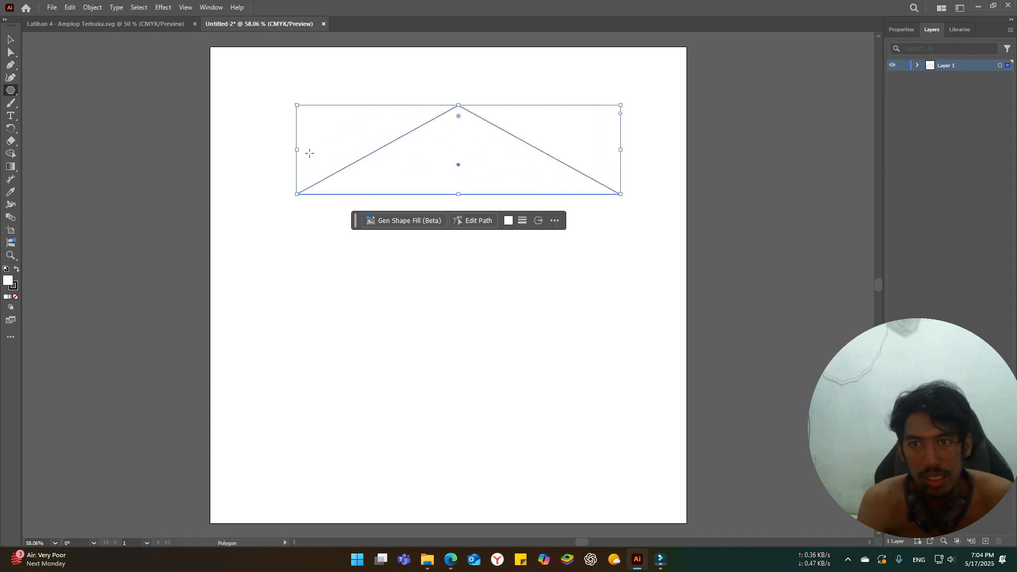
drag(296, 150, 245, 150)
drag(620, 149, 642, 150)
drag(444, 106, 443, 93)
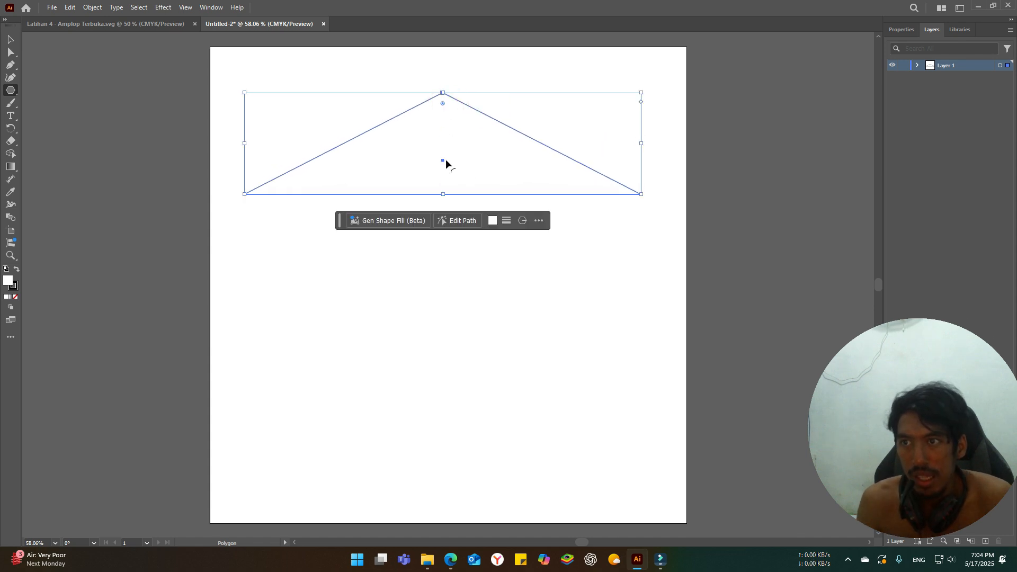
click(445, 93)
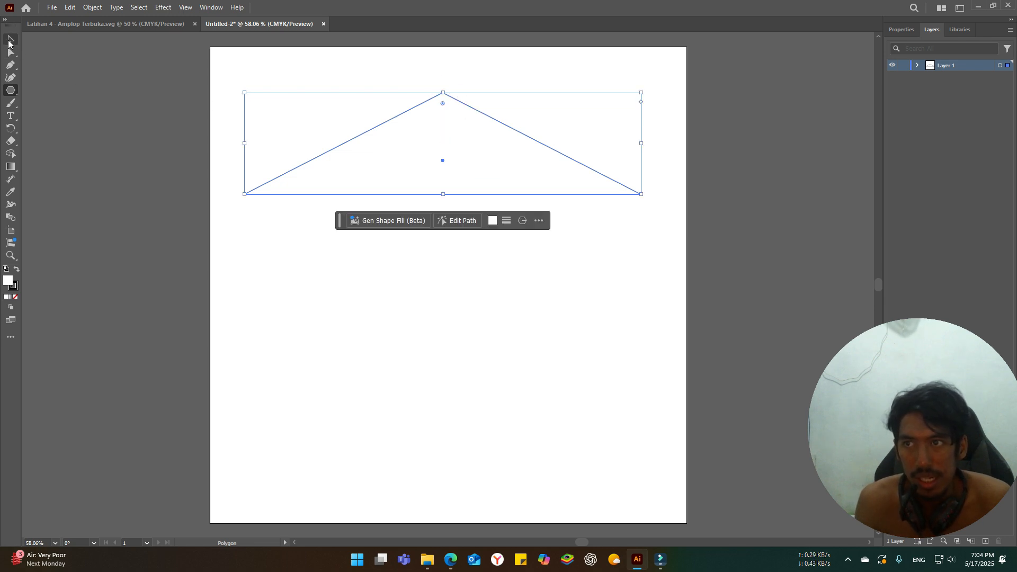
- Move the wide triangle up so it sits horizontally centred near the artboard's upper edge, and deselect it
click(9, 40)
drag(393, 155, 398, 129)
click(282, 201)
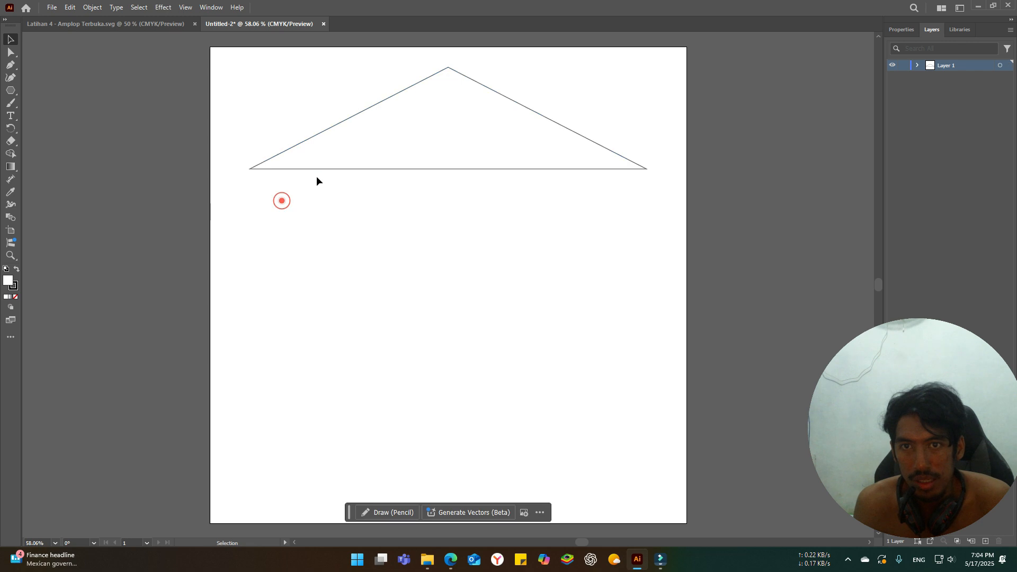
- Draw a thin rectangle directly beneath the triangle, spanning the full width of its base
click(13, 90)
click(68, 88)
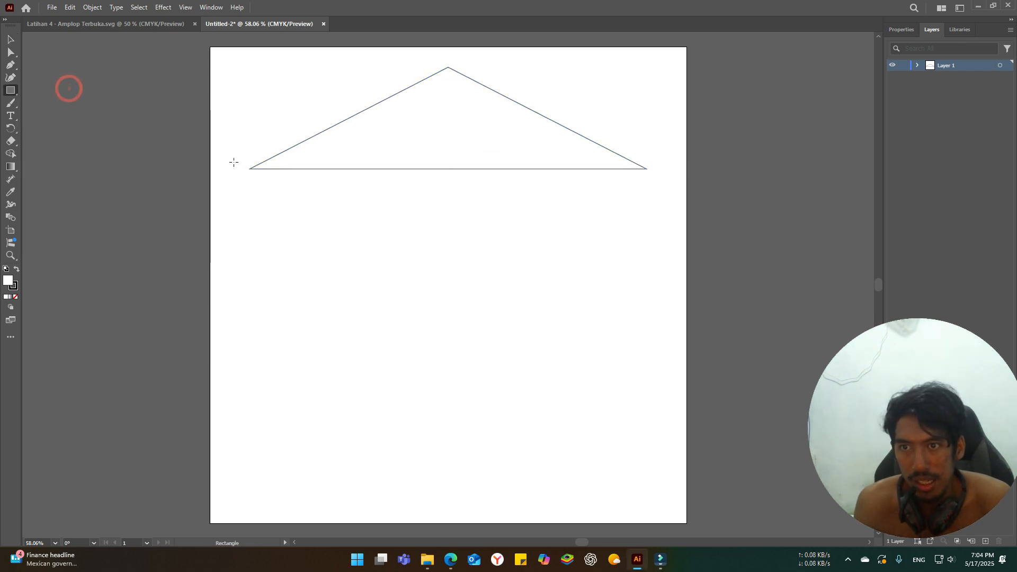
drag(248, 168, 647, 192)
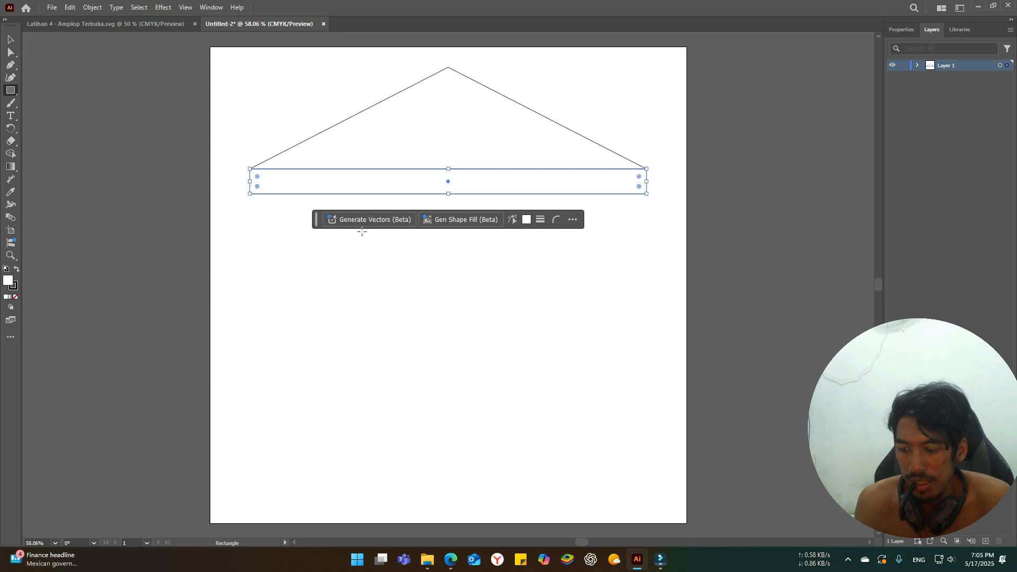
click(12, 40)
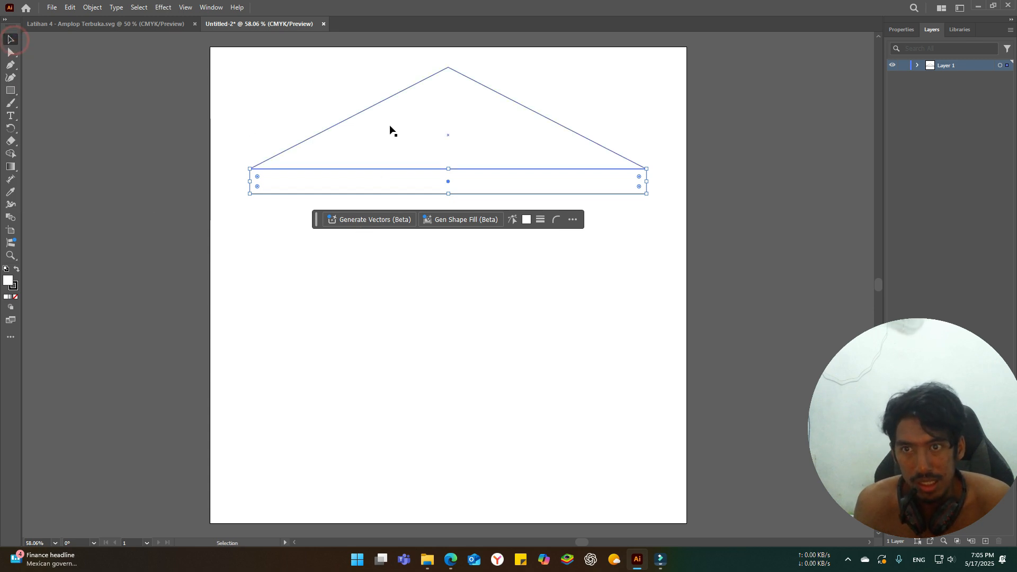
click(390, 127)
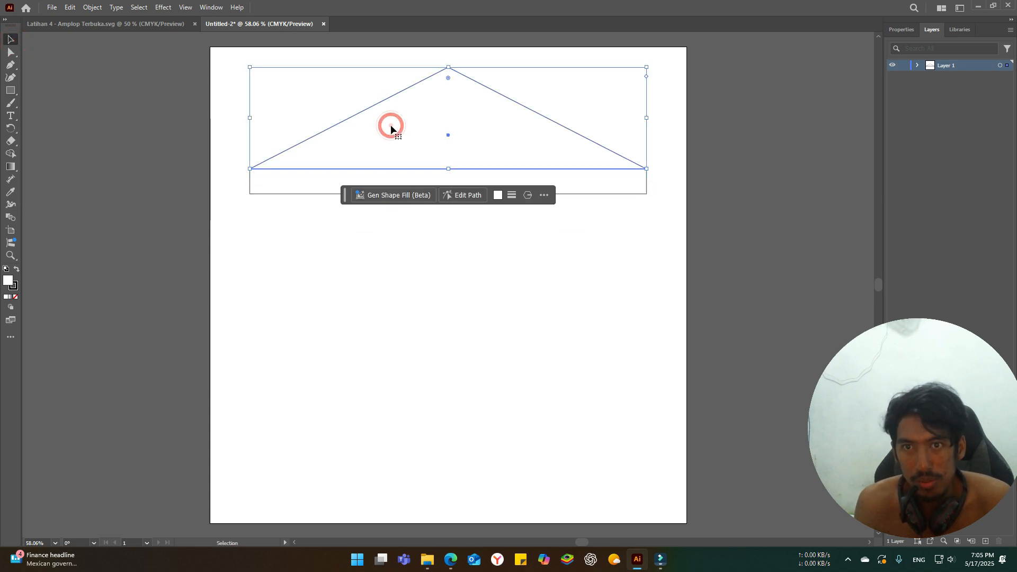
click(321, 188)
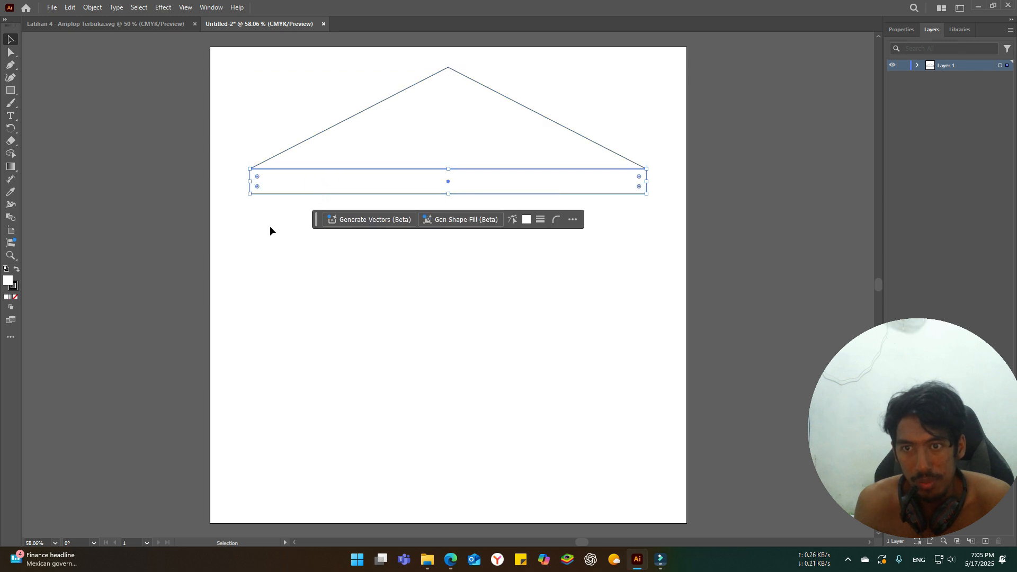
click(287, 204)
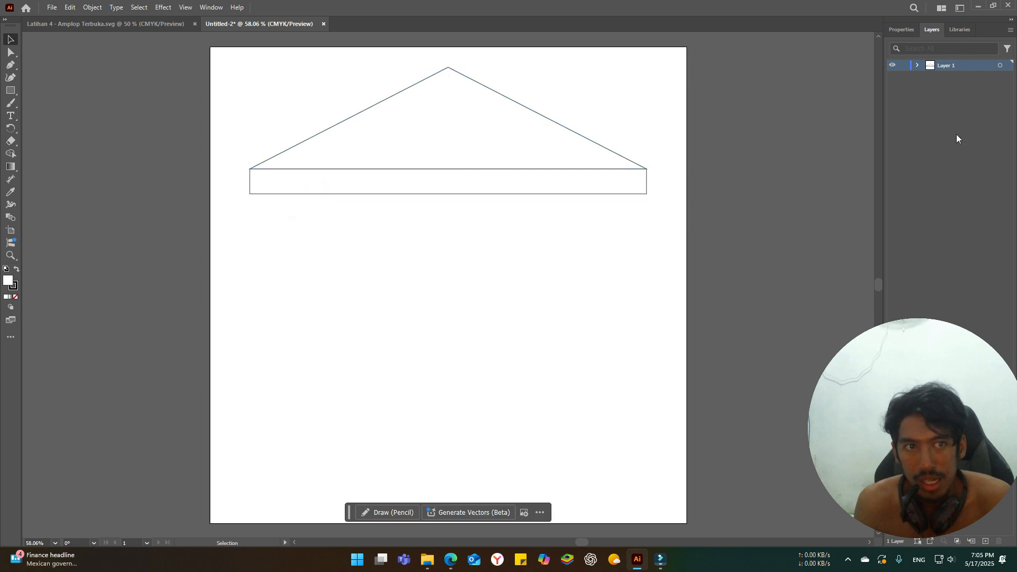
- Merge the triangle and the rectangle beneath it into a single flap shape with the Pathfinder Unite shape mode
click(917, 65)
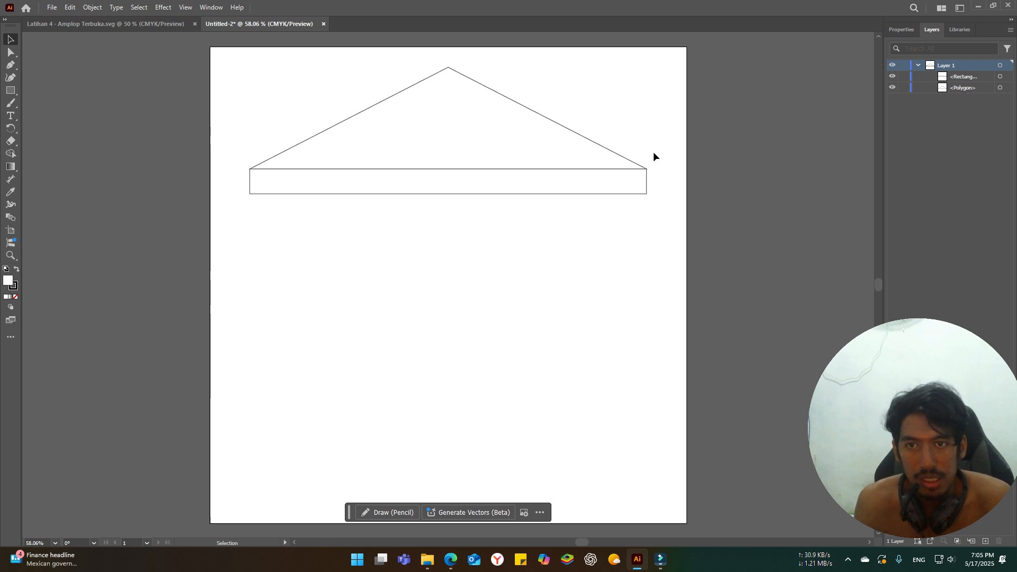
click(495, 144)
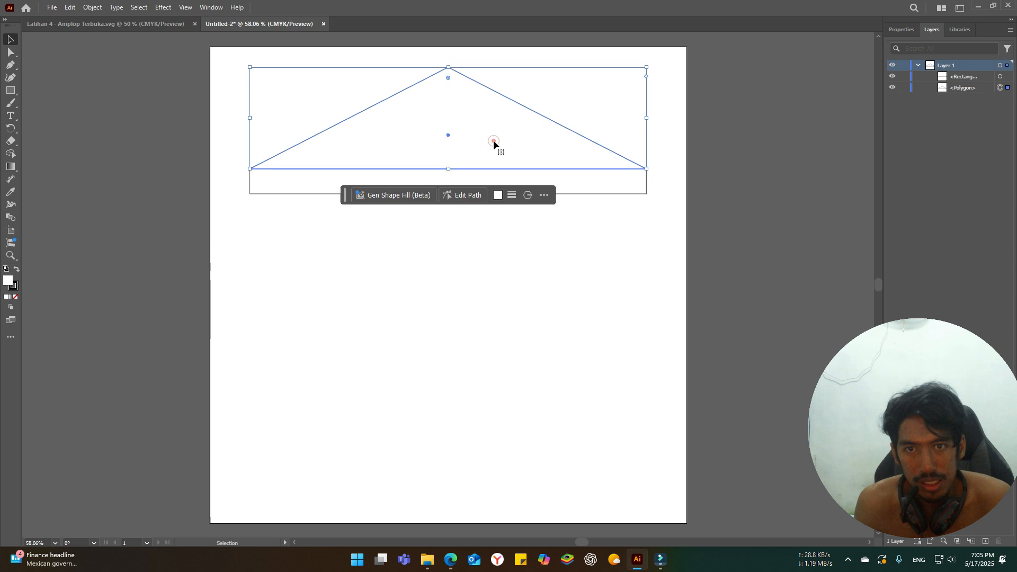
shift+click(591, 185)
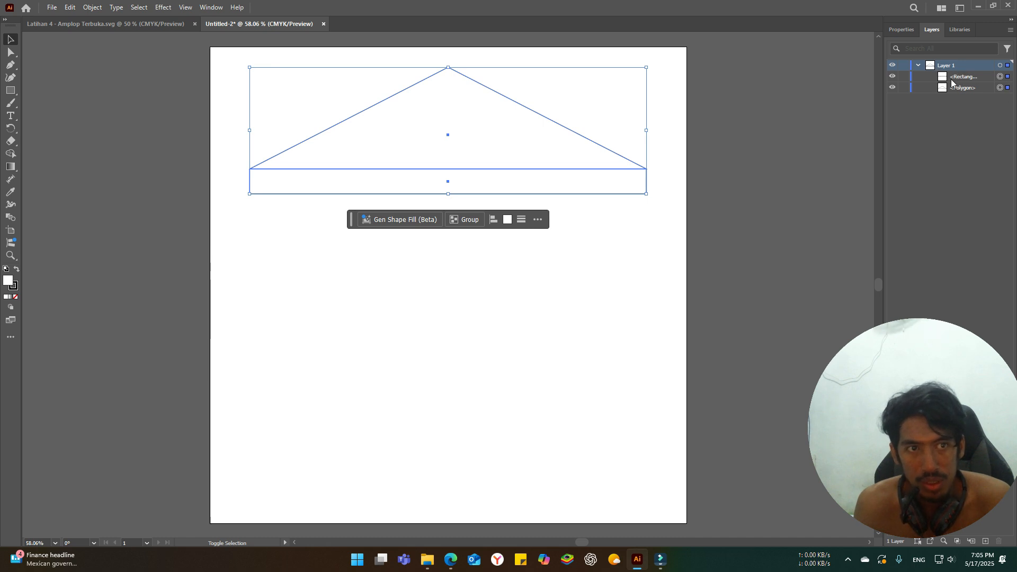
click(633, 217)
click(562, 185)
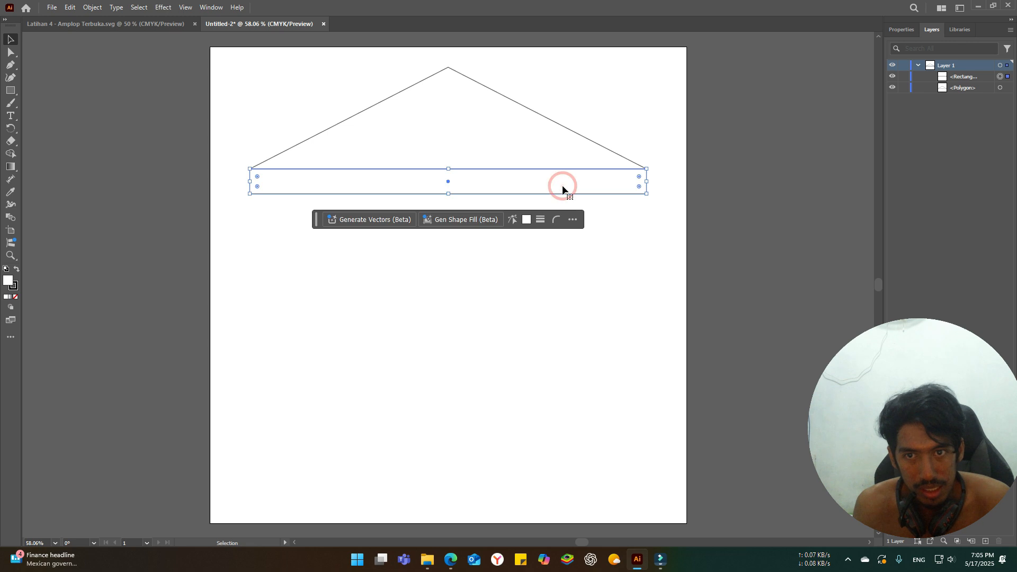
shift+click(517, 140)
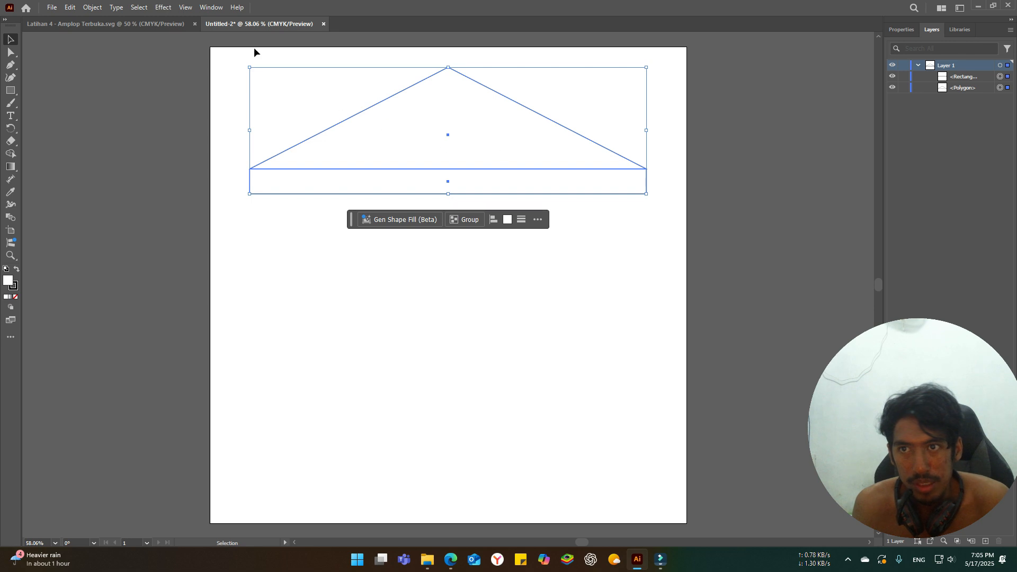
click(215, 8)
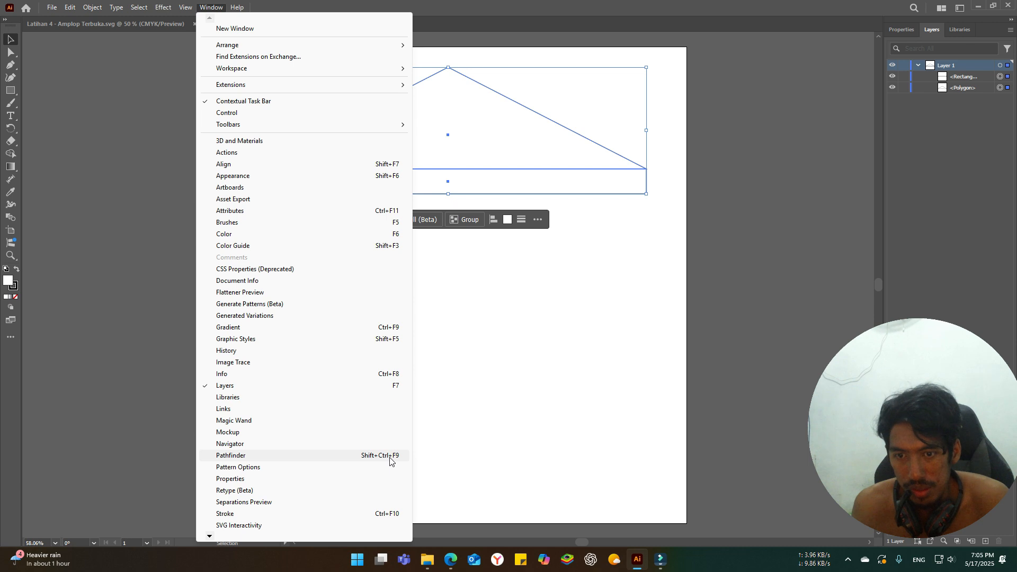
click(331, 459)
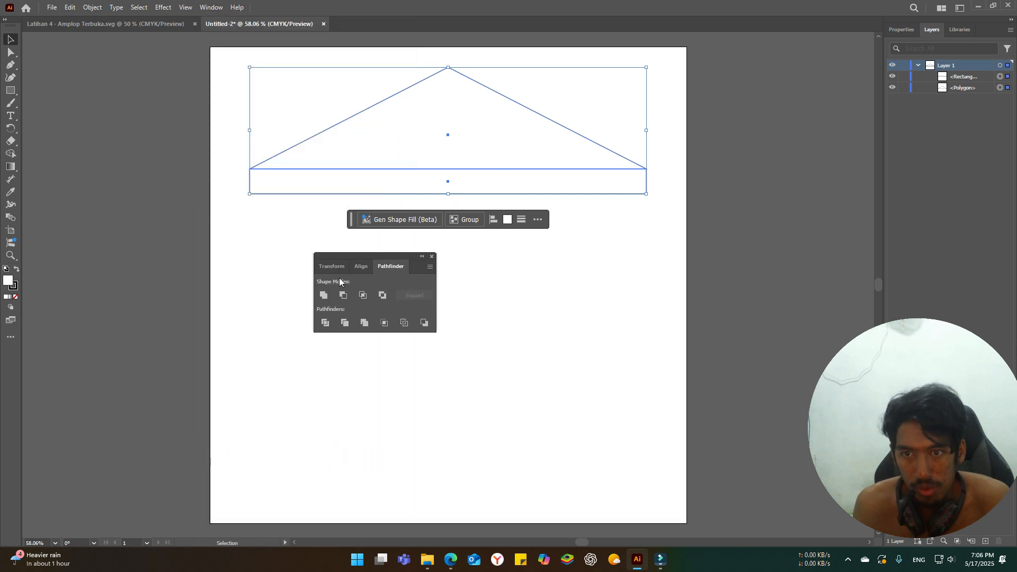
drag(360, 257, 310, 243)
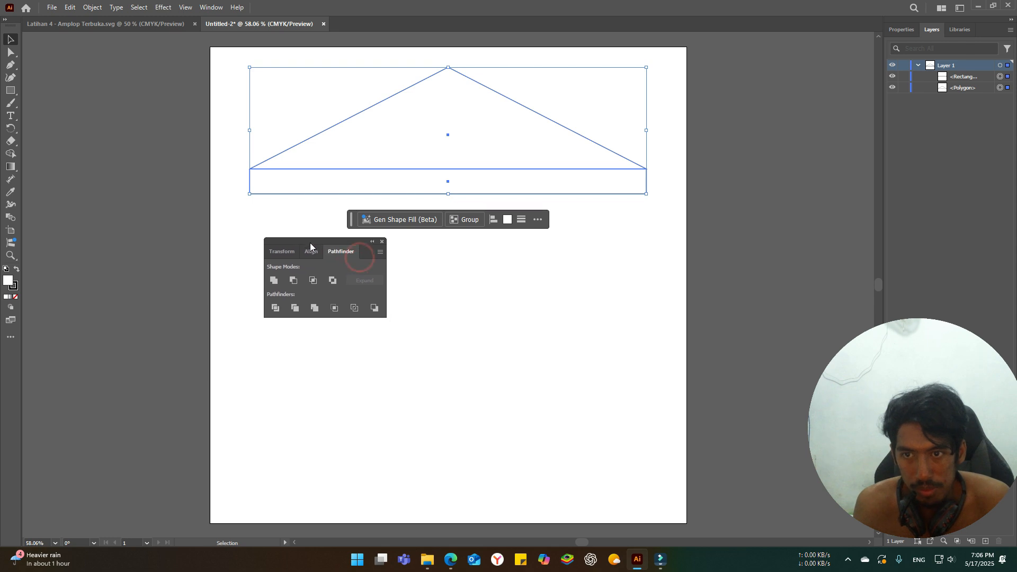
click(274, 281)
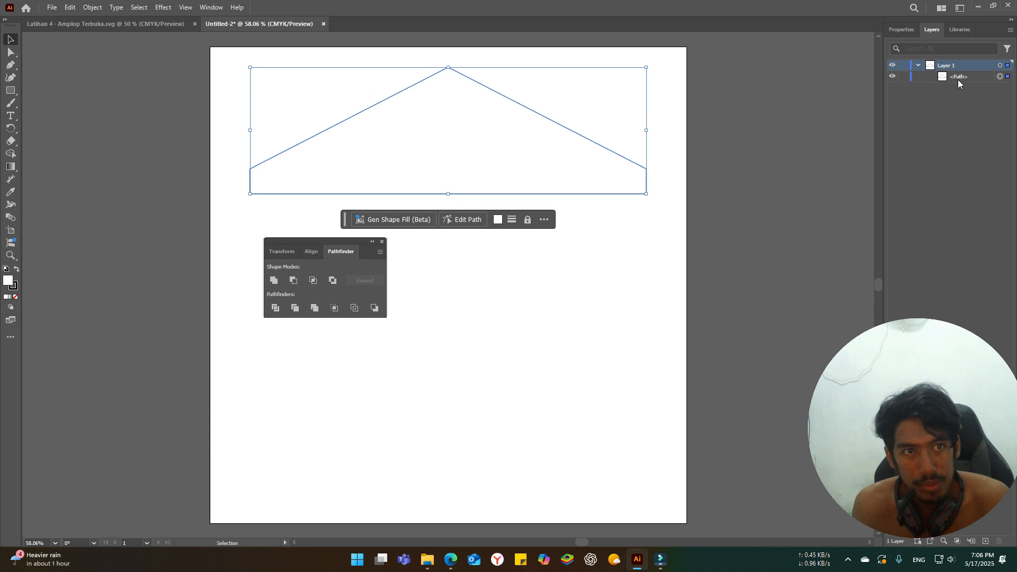
click(382, 242)
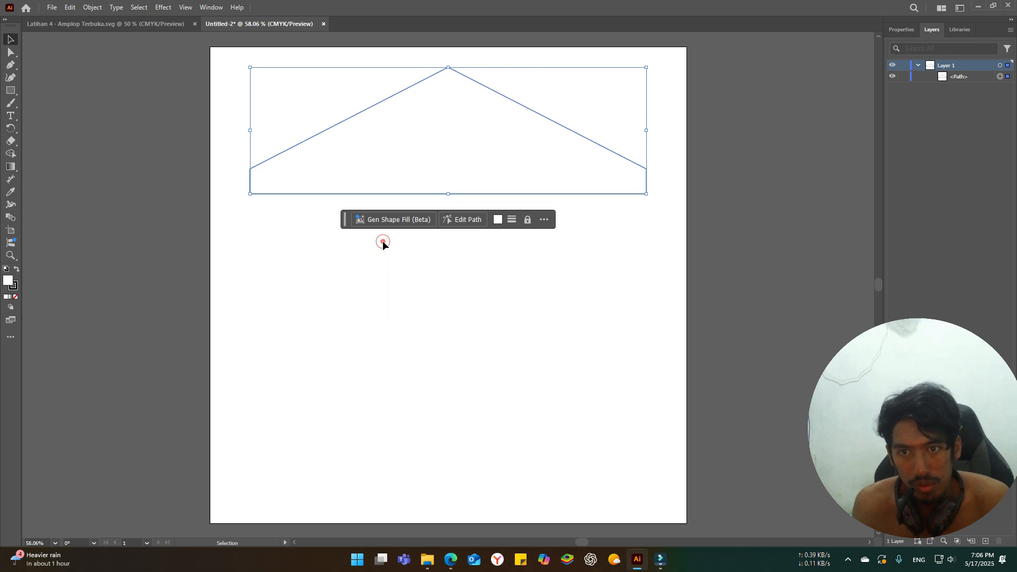
click(550, 246)
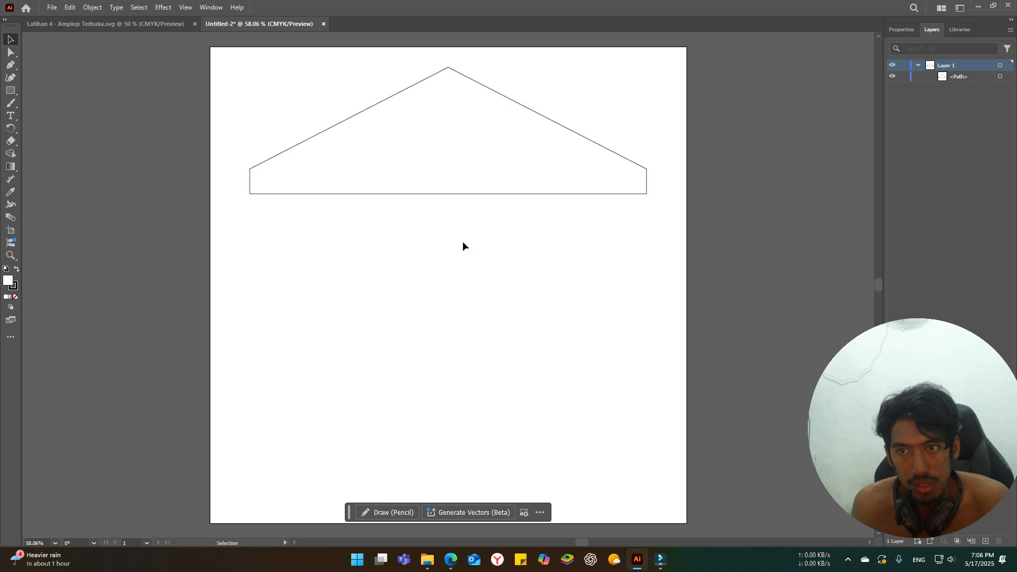
- Compare the merged flap shape with the finished envelope in the Latihan 4 - Amplop Terbuka.svg document
click(451, 131)
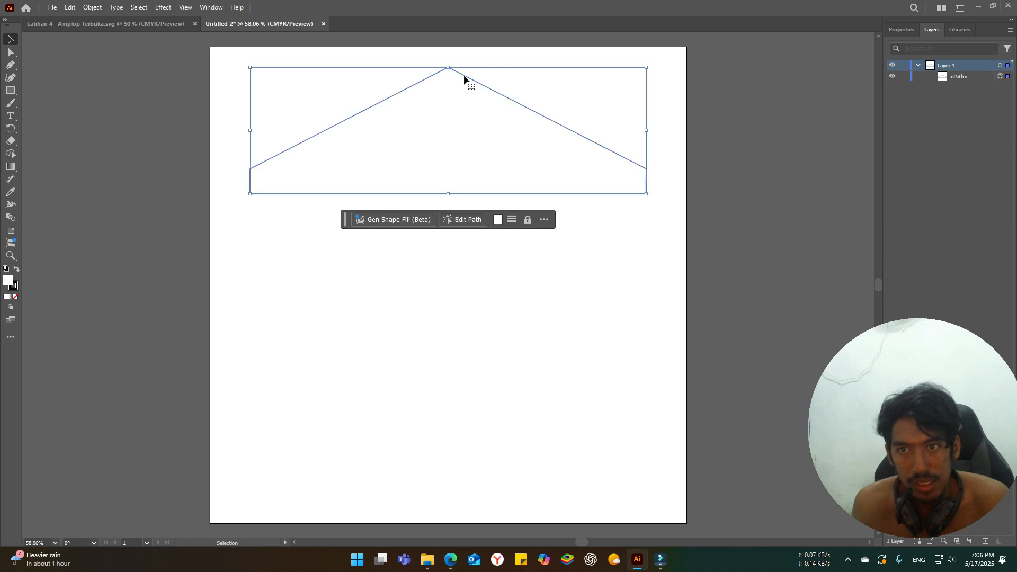
click(374, 274)
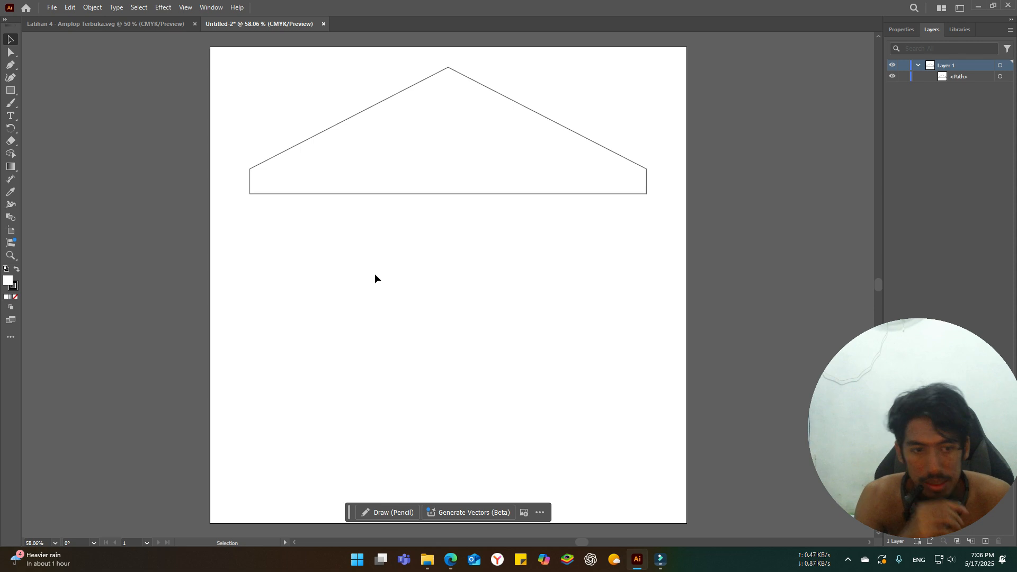
click(135, 24)
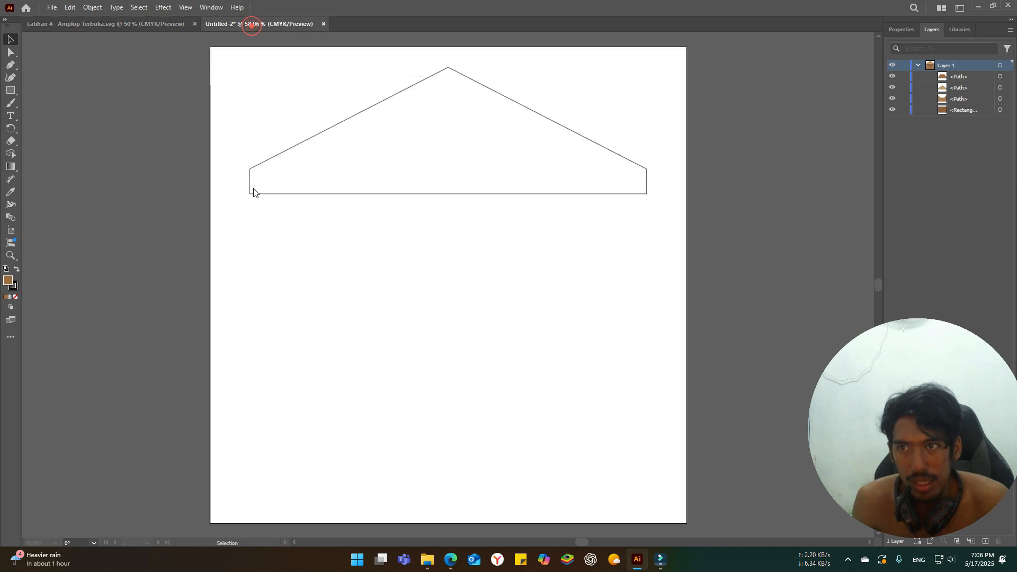
- Move the flap shape up slightly and draw the tall body rectangle directly beneath it, spanning the flap's full width
click(252, 24)
right_click(13, 94)
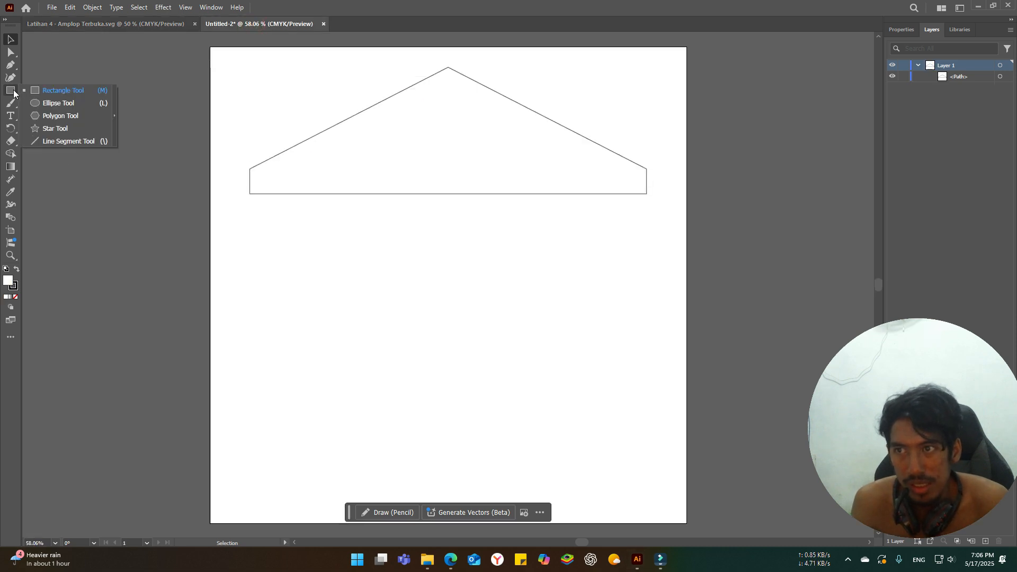
mouse_move(253, 197)
mouse_down()
mouse_move(432, 268)
mouse_move(357, 245)
mouse_move(251, 173)
mouse_move(246, 186)
mouse_up()
click(12, 91)
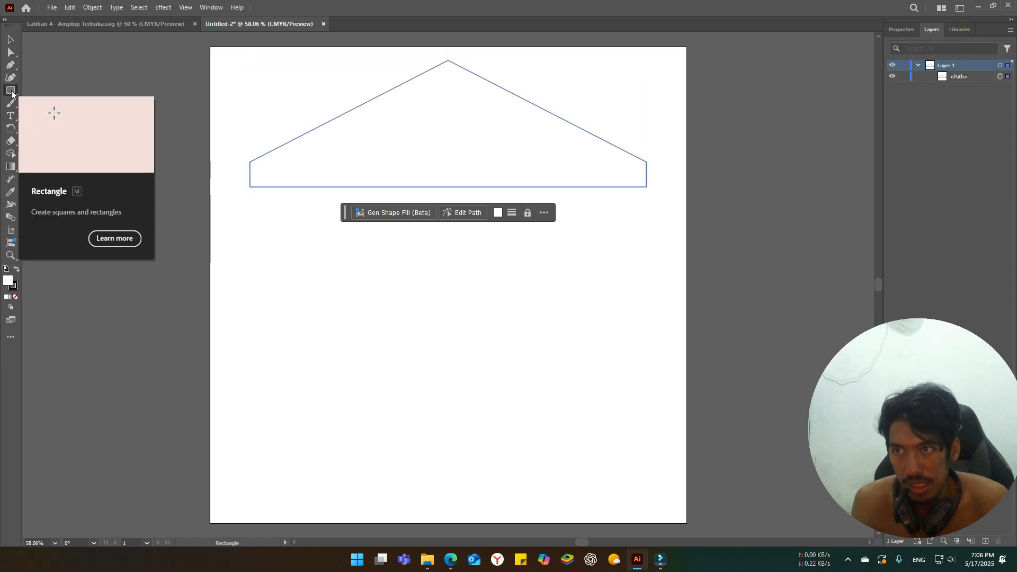
mouse_move(249, 187)
mouse_down()
mouse_move(349, 280)
mouse_move(646, 432)
mouse_up()
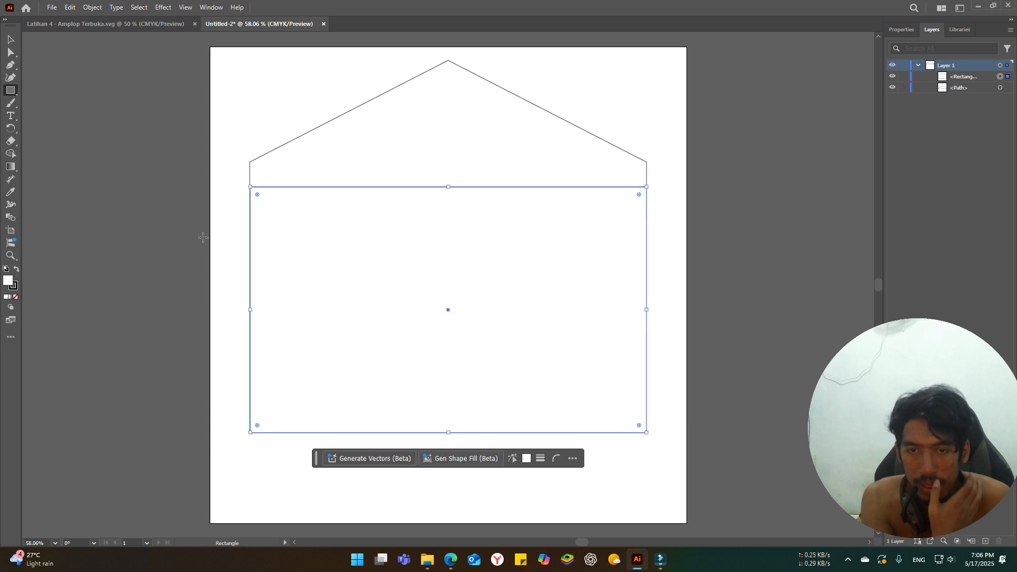
- Create a six-sided polygon with a radius of 149.3869 px on the body rectangle
click(10, 90)
click(69, 117)
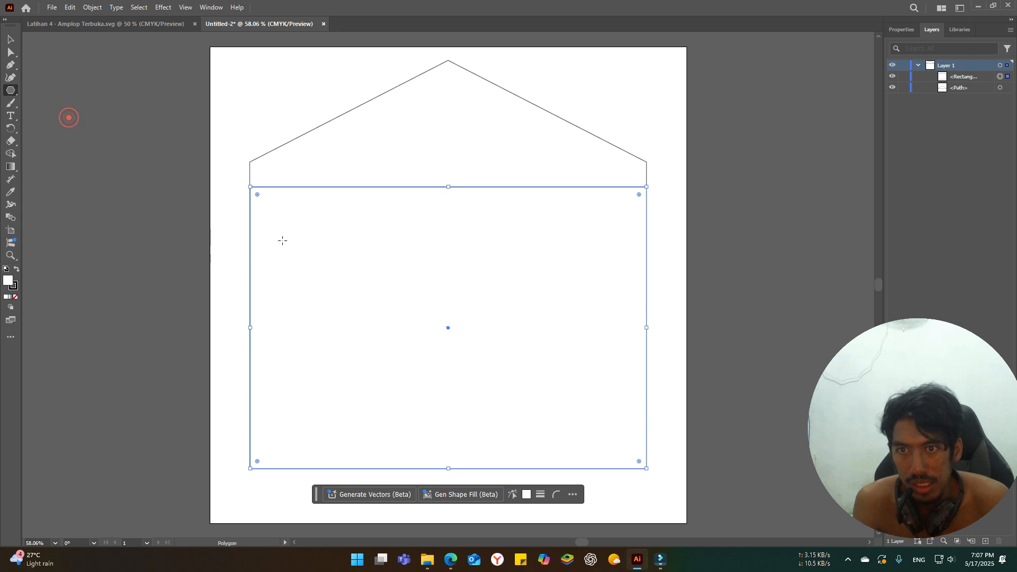
click(343, 255)
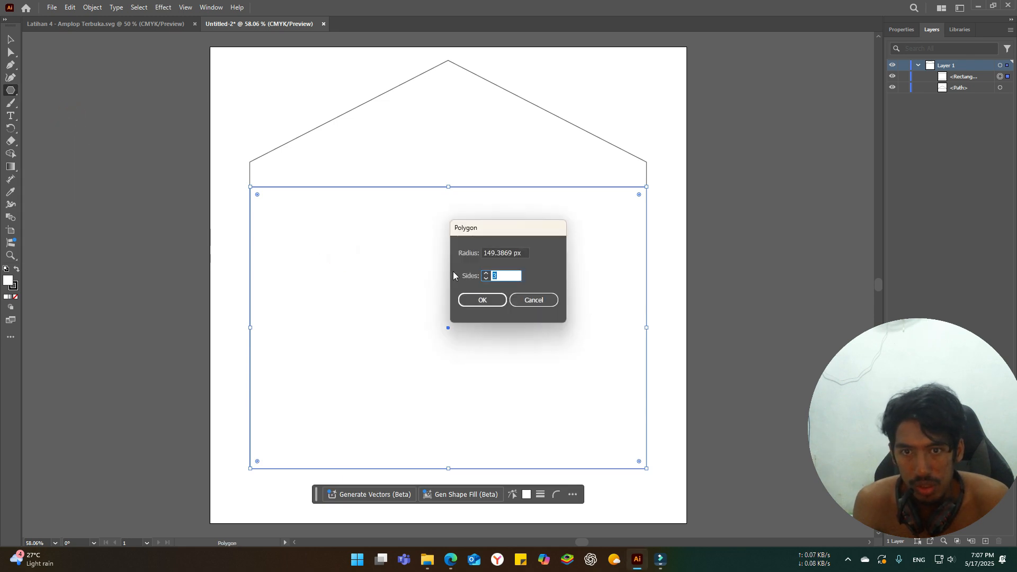
click(486, 300)
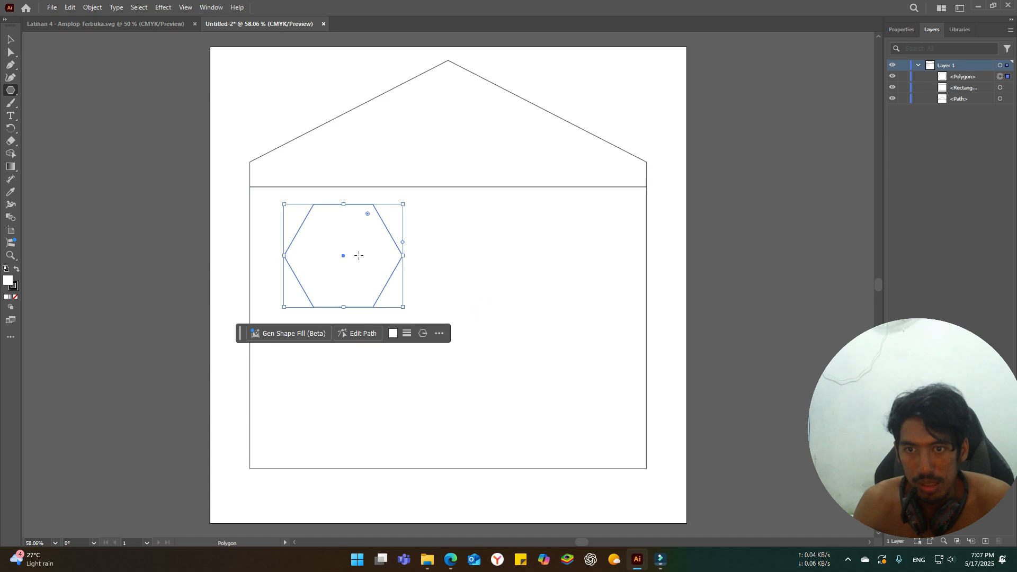
- Place the hexagon at the body rectangle's upper-left corner and stretch it to the rectangle's full width
key(v)
drag(382, 261, 487, 241)
drag(391, 289, 250, 374)
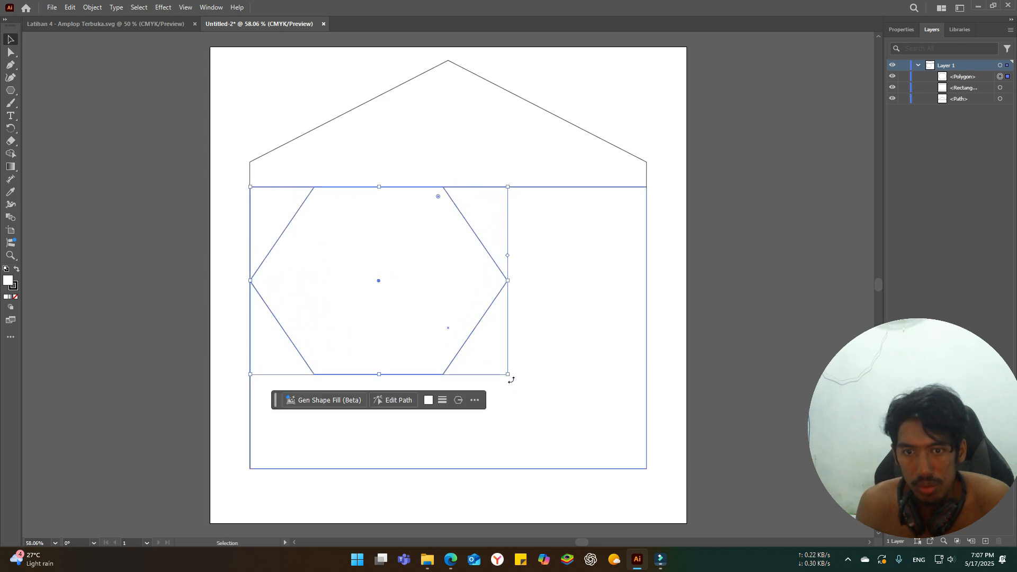
drag(508, 374, 647, 465)
- Following the reference envelope, move the stretched hexagon up so its lower part overlaps the body's upper edge, centred horizontally on the body
click(152, 25)
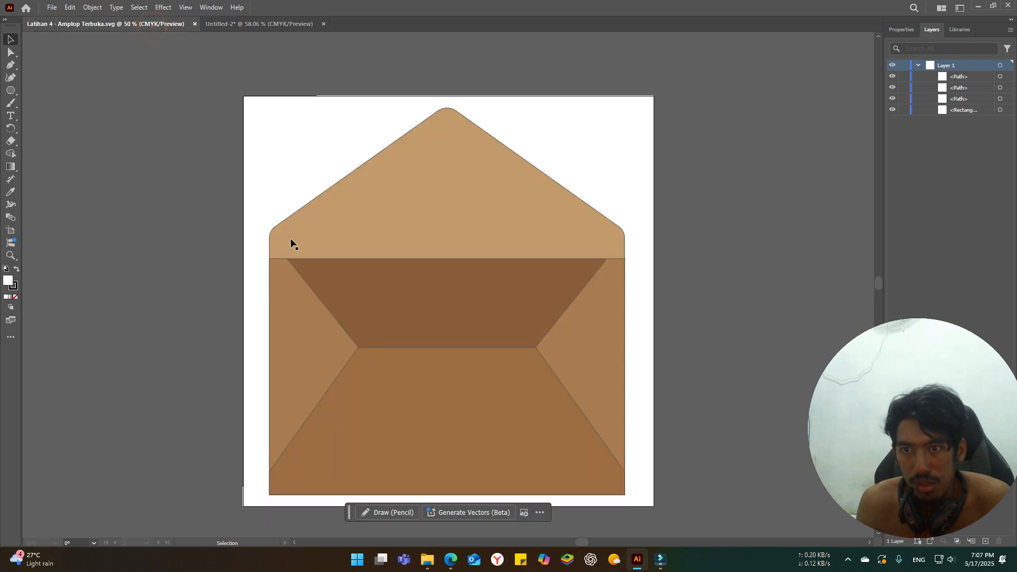
click(267, 24)
drag(433, 295, 431, 155)
click(222, 284)
scroll(223, 284, up, 3)
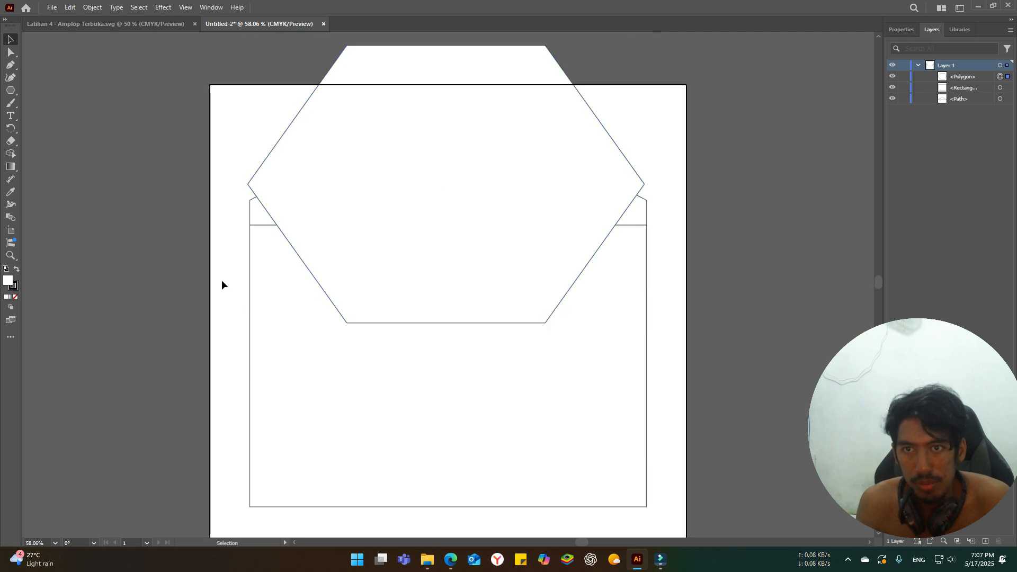
click(382, 234)
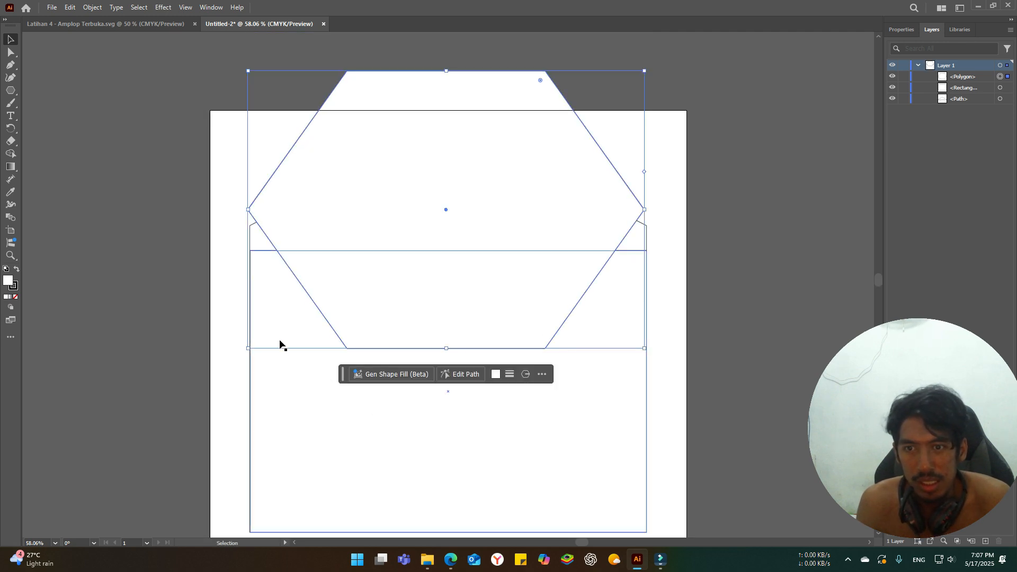
scroll(332, 359, down, 2)
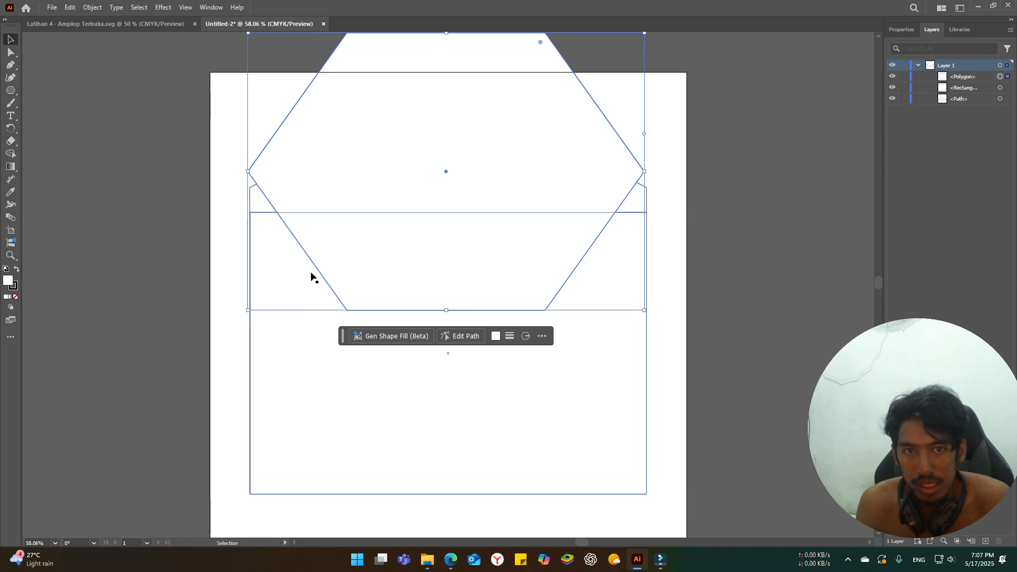
drag(299, 287, 300, 286)
drag(399, 265, 402, 259)
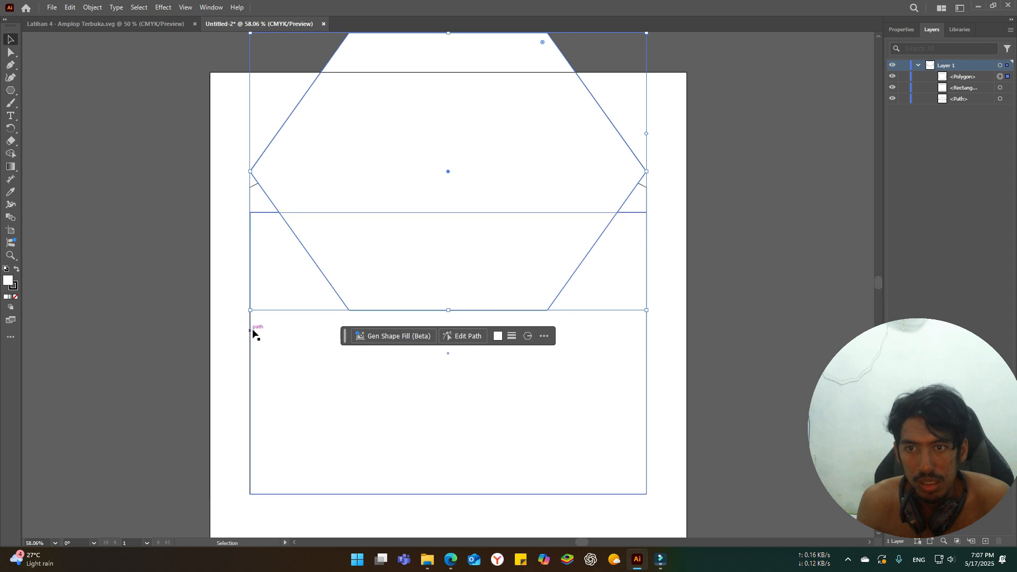
- Cut the hexagon out of the body rectangle with the Shape Builder tool, leaving a trapezoidal notch in the body's upper edge
click(13, 155)
click(9, 42)
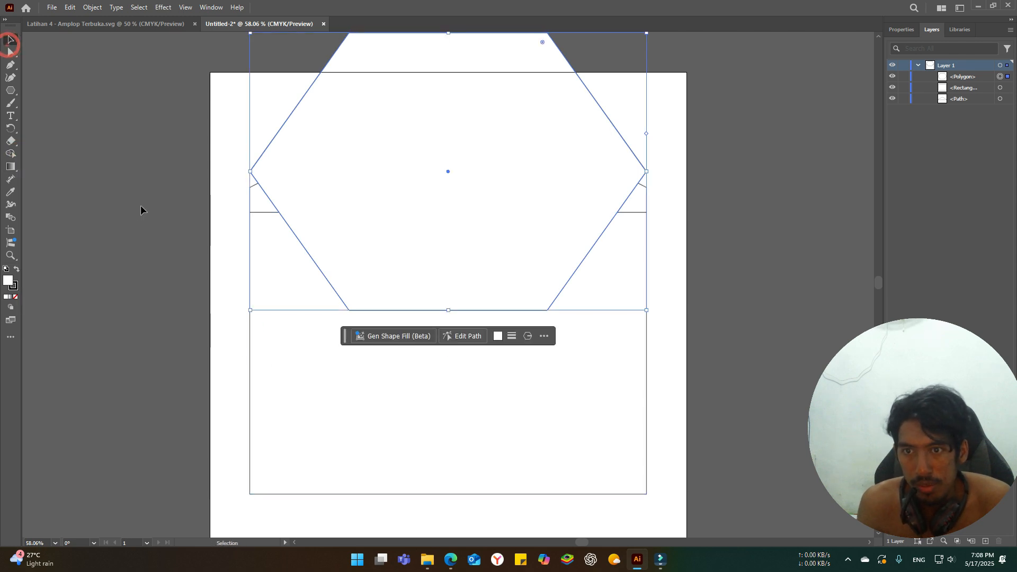
click(329, 427)
shift+click(519, 159)
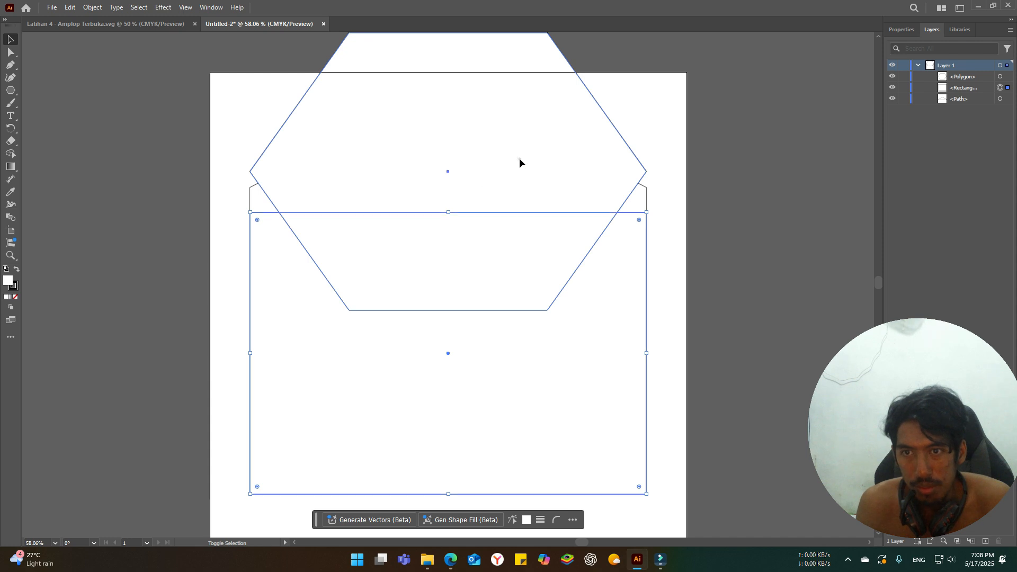
click(11, 155)
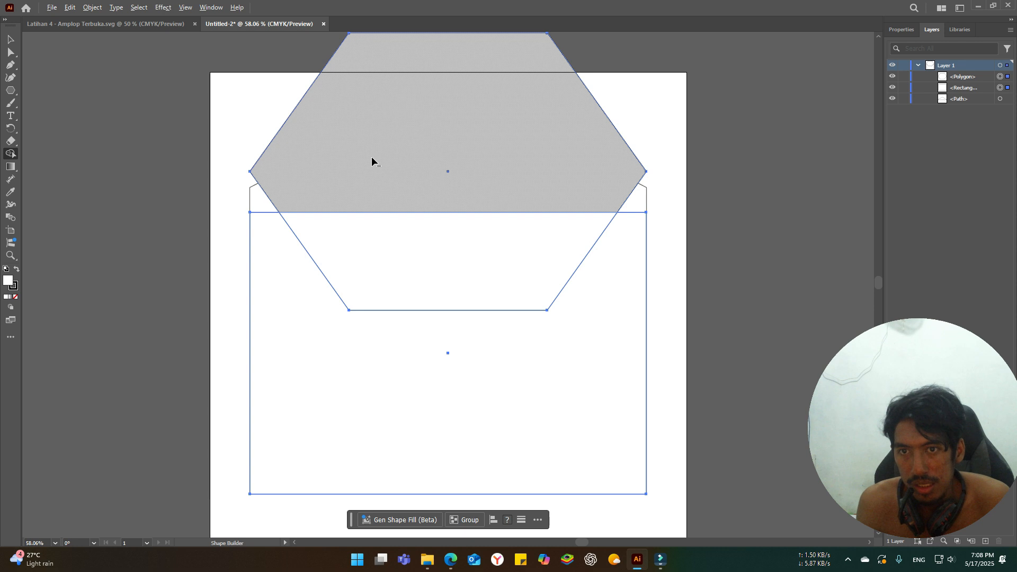
drag(377, 169, 389, 233)
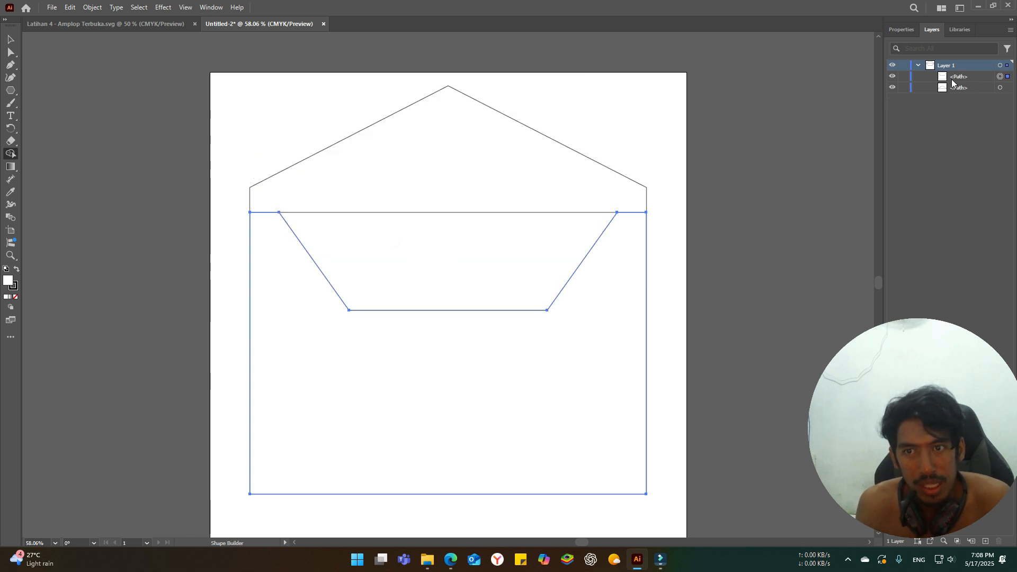
- Check the notched body shape against the reference envelope and by toggling its visibility
click(160, 24)
click(258, 24)
click(893, 77)
click(893, 77)
click(893, 77)
click(893, 76)
click(894, 76)
click(893, 77)
key(v)
click(393, 395)
drag(391, 390, 407, 461)
key(ctrl+z)
- After checking the reference envelope, draw a thin full-width rectangle along the inside of the body's lower edge
key(ctrl+Tab)
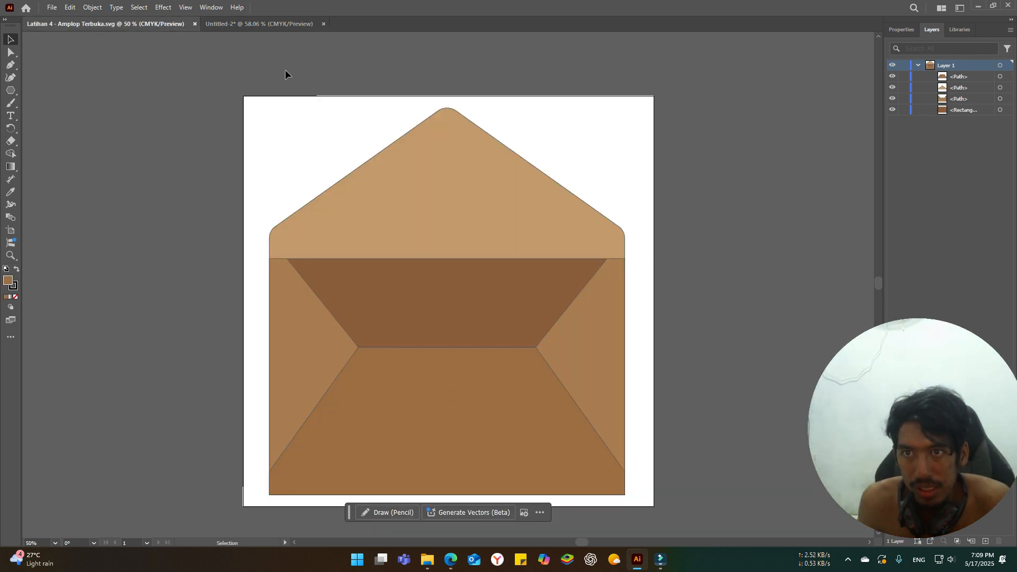
key(ctrl+Tab)
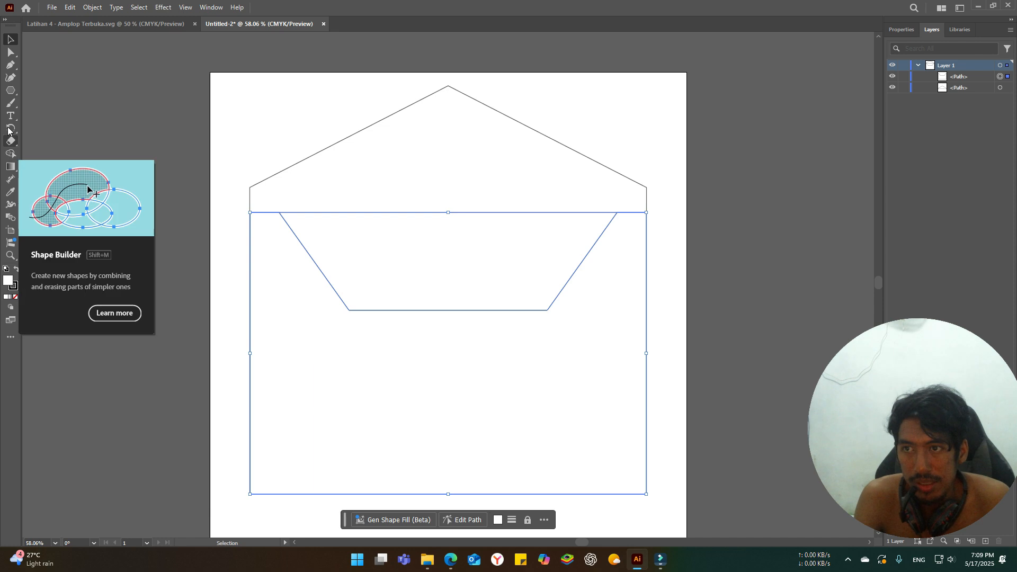
right_click(10, 90)
click(49, 90)
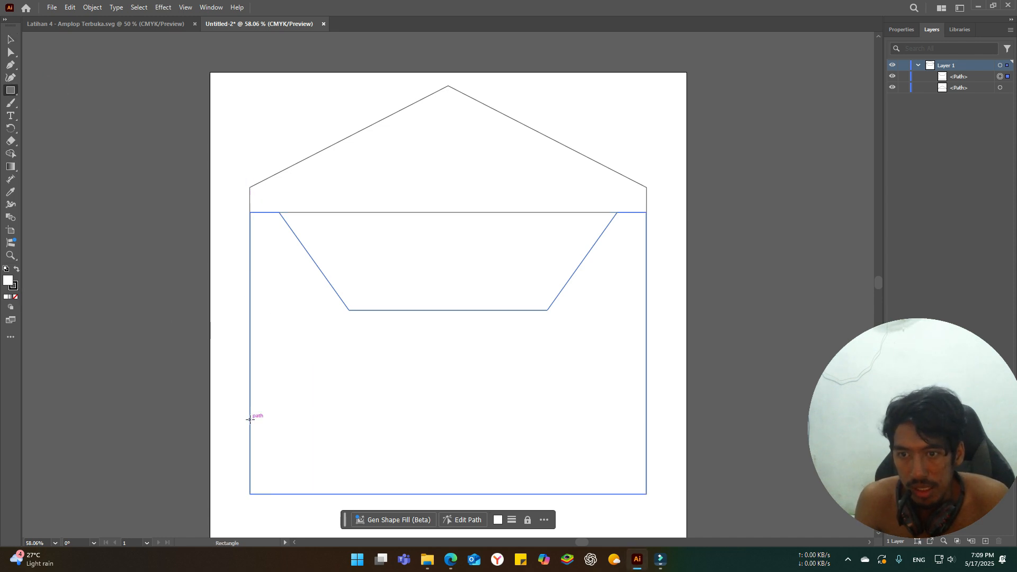
drag(249, 461, 646, 494)
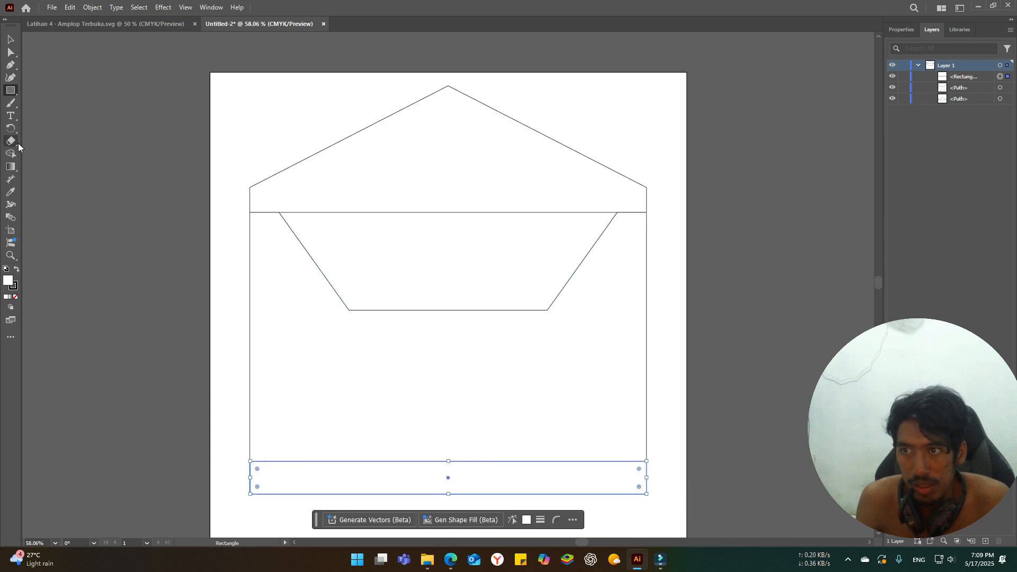
- Create a second six-sided polygon on the body and enlarge it until it overlaps the thin rectangle
scroll(157, 254, down, 3)
drag(16, 88, 62, 118)
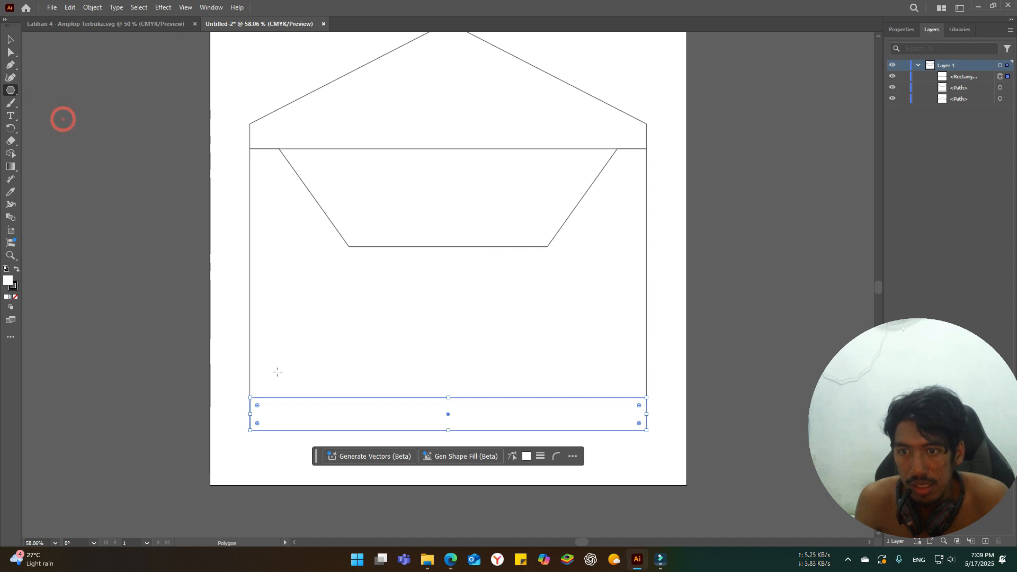
click(347, 281)
click(488, 304)
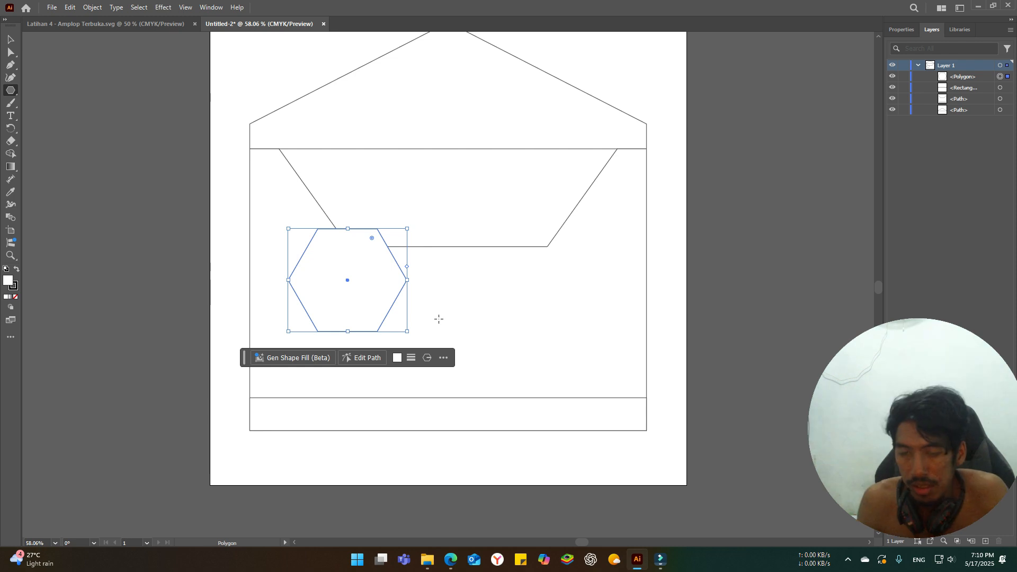
drag(408, 331, 575, 412)
- Stretch and align the new hexagon to the body's full width, with its side corners on the thin rectangle's upper corners
click(166, 26)
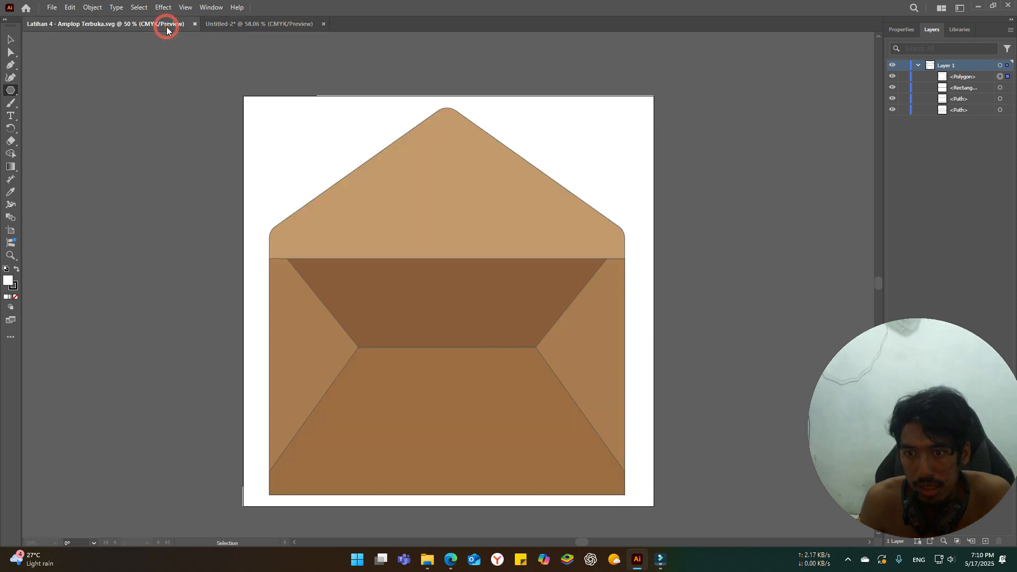
click(250, 24)
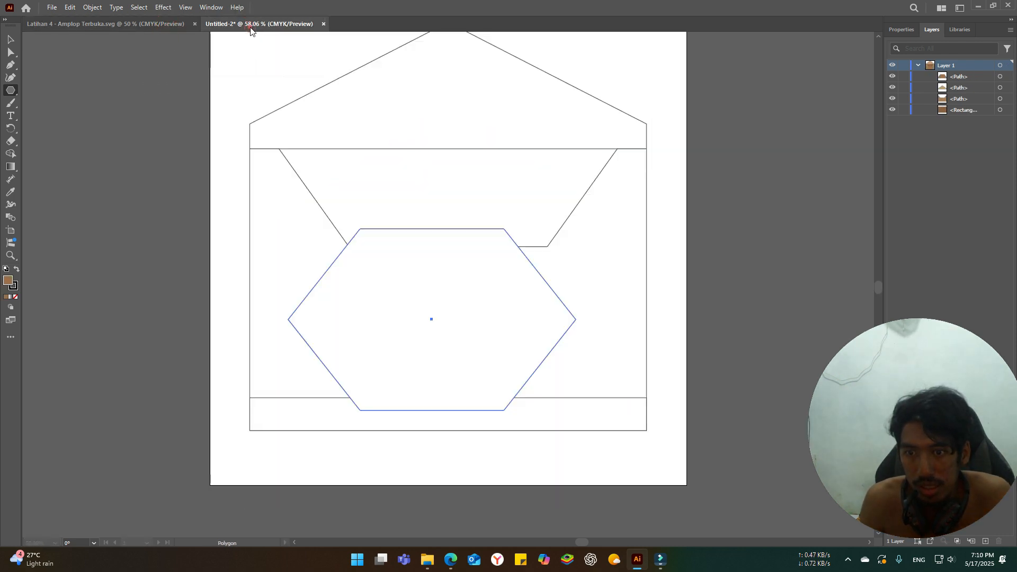
click(12, 41)
drag(326, 327, 368, 347)
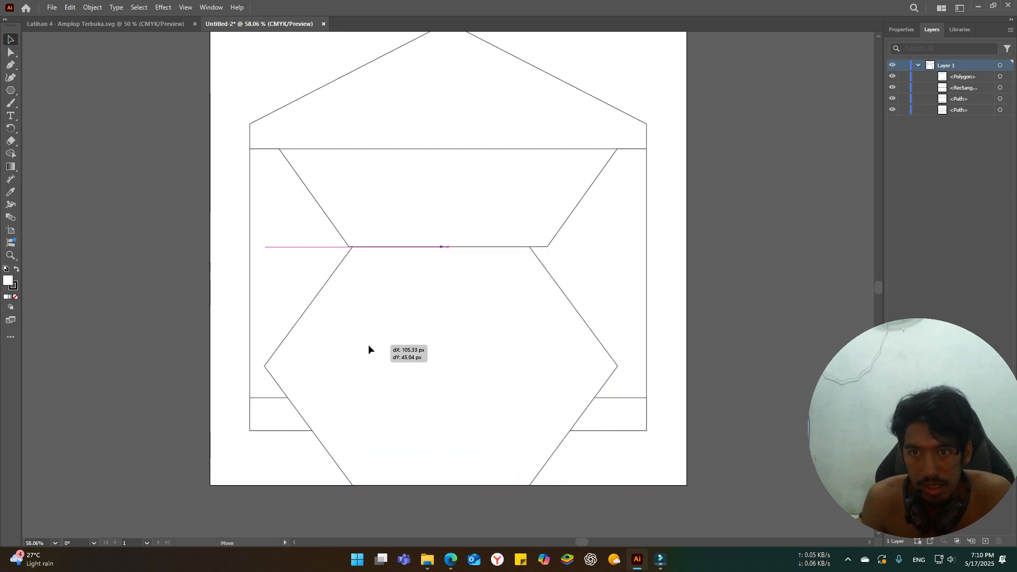
scroll(312, 371, down, 2)
drag(267, 435, 234, 471)
drag(411, 358, 431, 363)
drag(256, 473, 228, 492)
drag(384, 403, 406, 403)
drag(663, 487, 646, 471)
drag(494, 399, 494, 406)
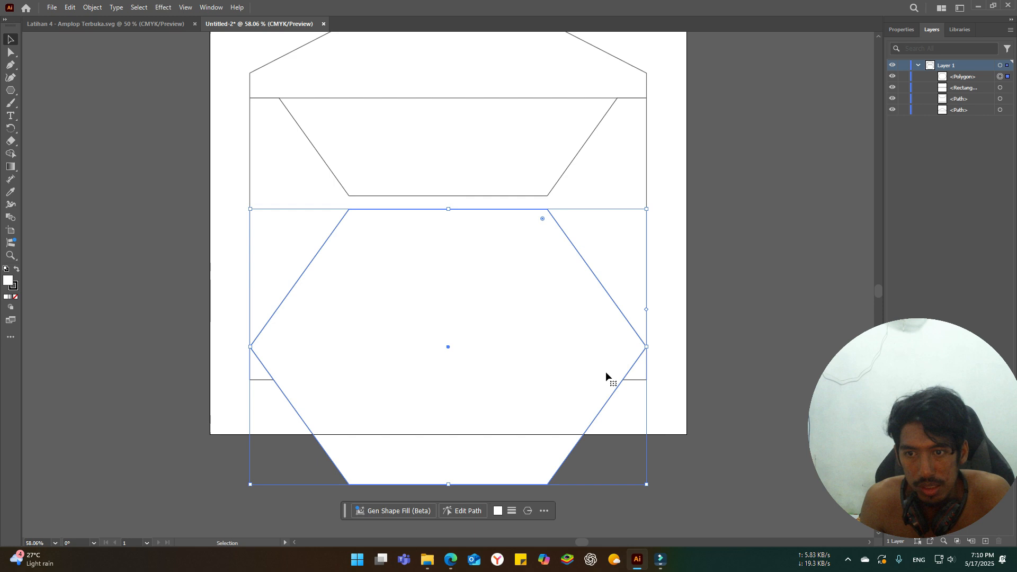
- Adjust the hexagon's height and position so its upper edge coincides with the lower edge of the body's notch
click(255, 366)
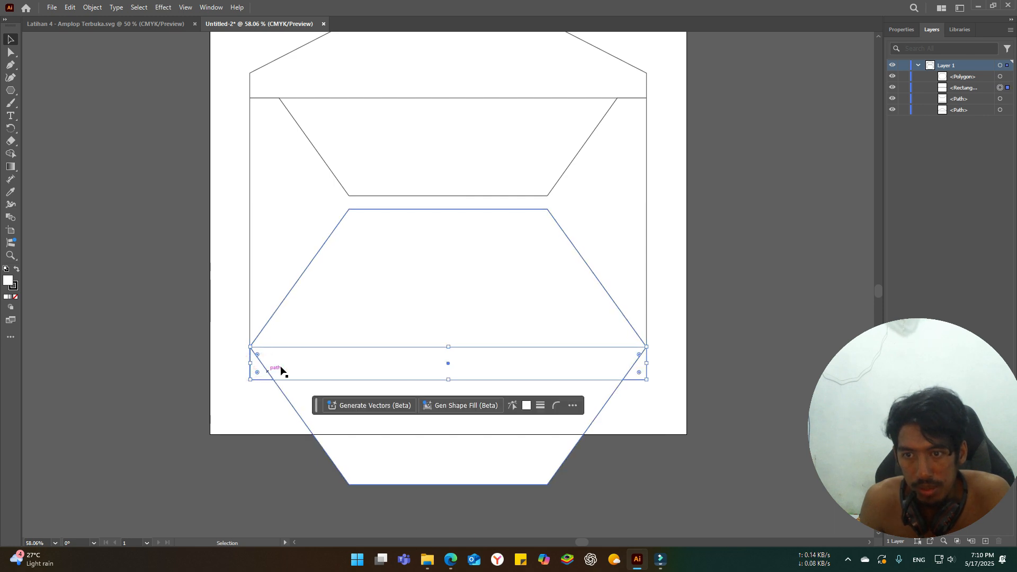
click(388, 299)
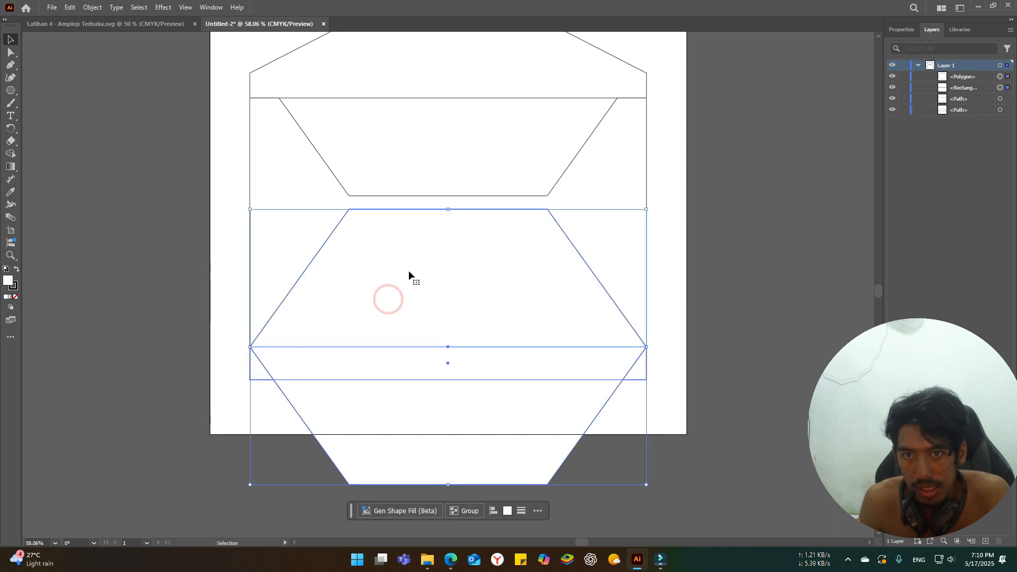
click(231, 264)
click(396, 259)
drag(450, 209, 451, 200)
drag(427, 279, 427, 285)
drag(448, 203, 449, 196)
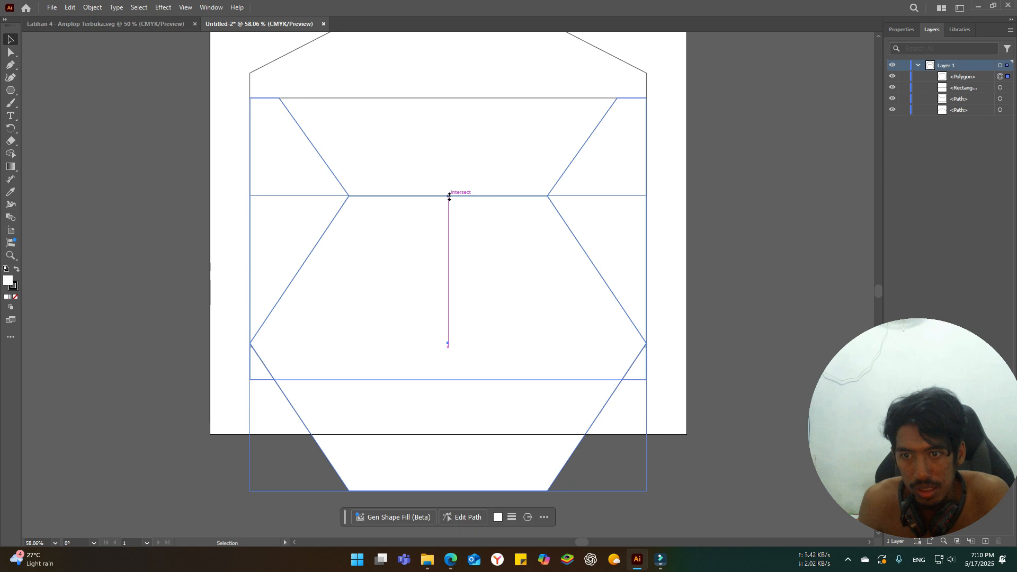
click(229, 274)
click(409, 302)
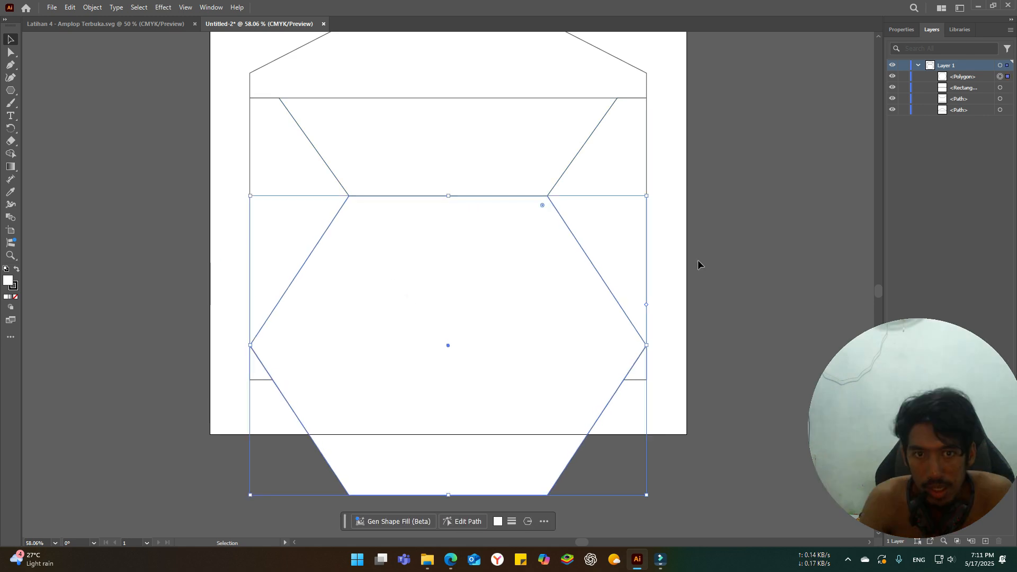
- Select the hexagon and the thin rectangle together and move both down and left, slightly off the envelope body
click(757, 245)
click(256, 366)
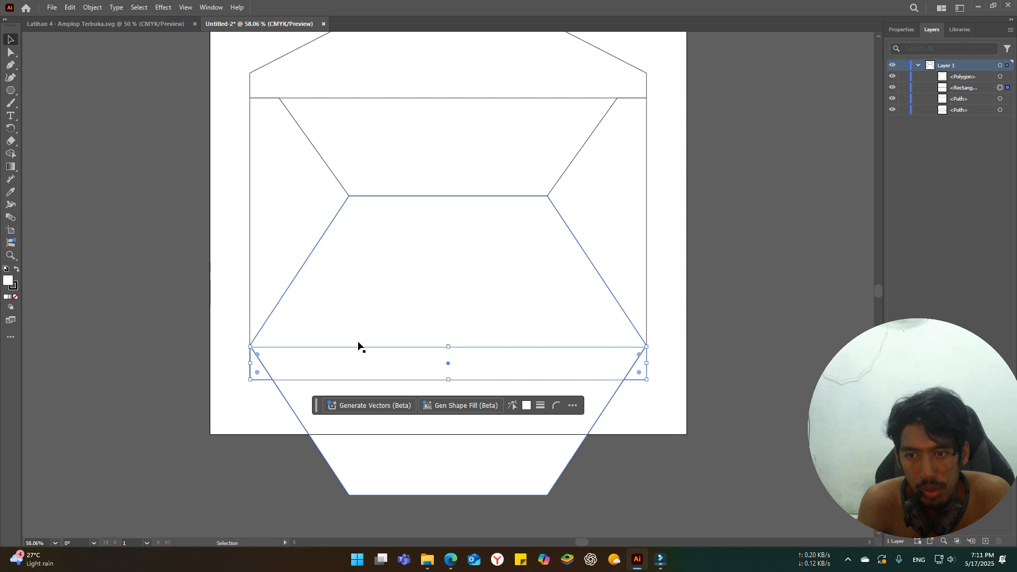
click(290, 395)
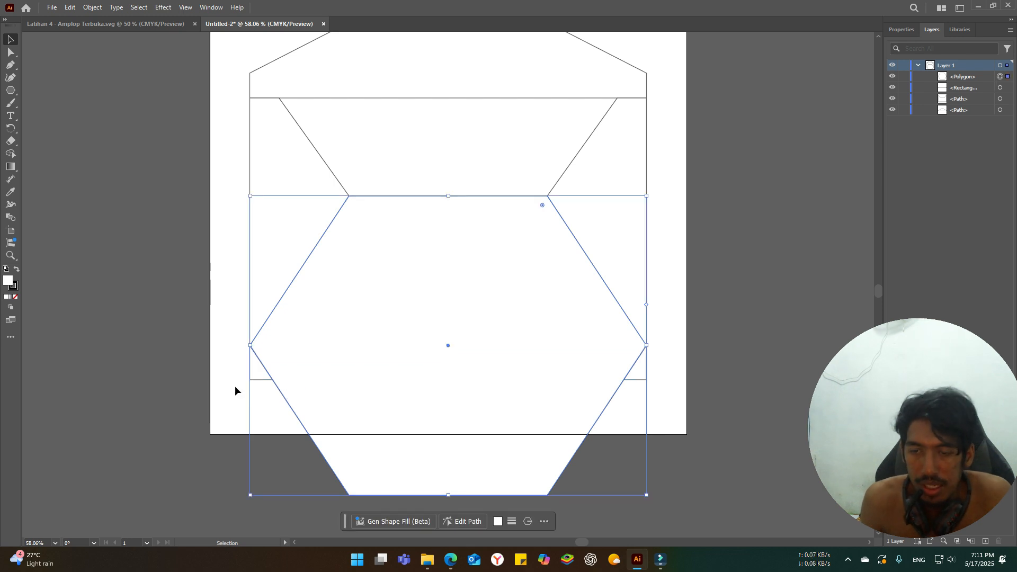
click(257, 366)
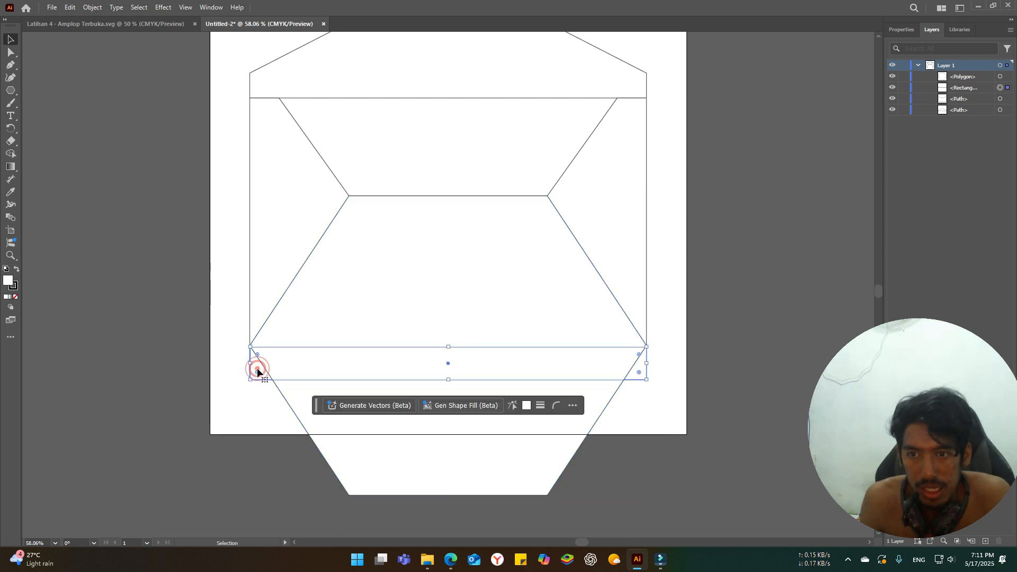
shift+click(338, 323)
drag(358, 304, 332, 321)
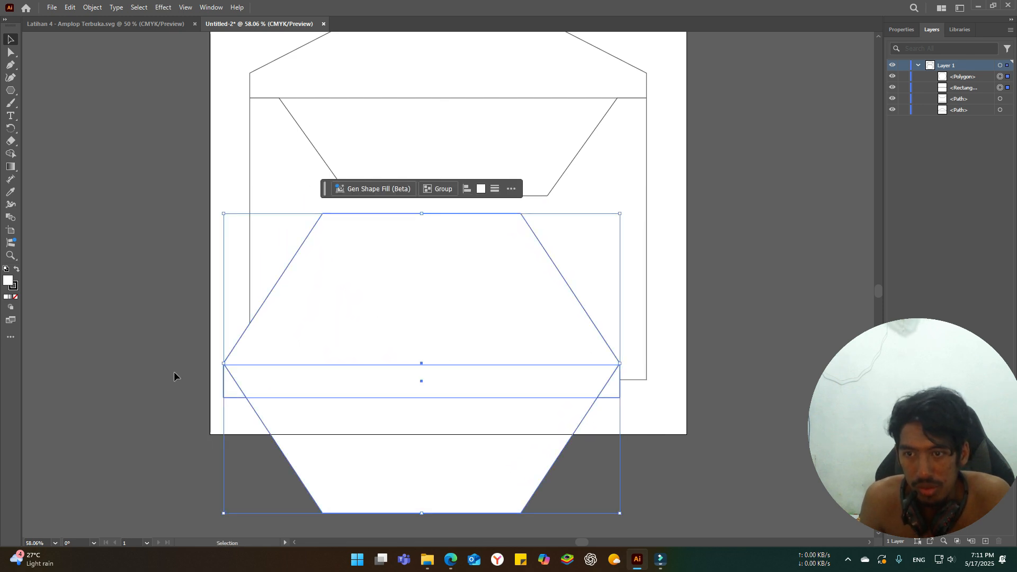
- Remove the part of the hexagon below the thin rectangle with the Shape Builder tool, then deselect everything
click(16, 156)
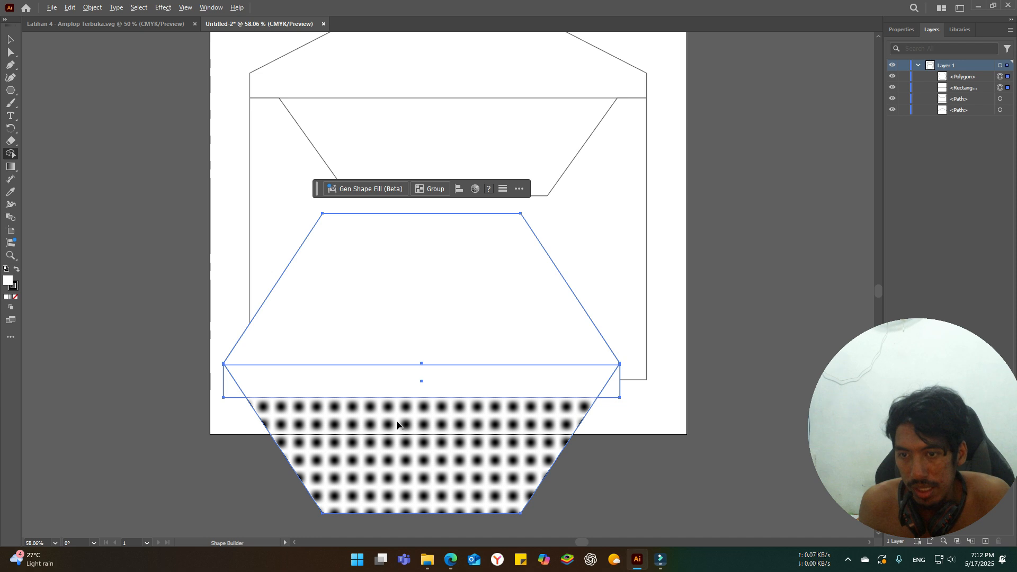
alt+click(397, 423)
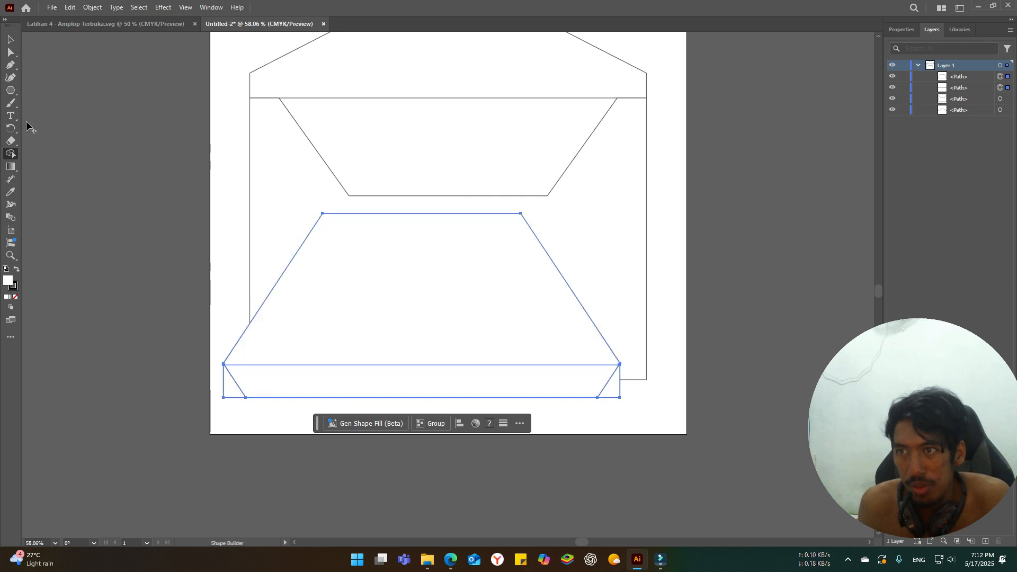
click(9, 40)
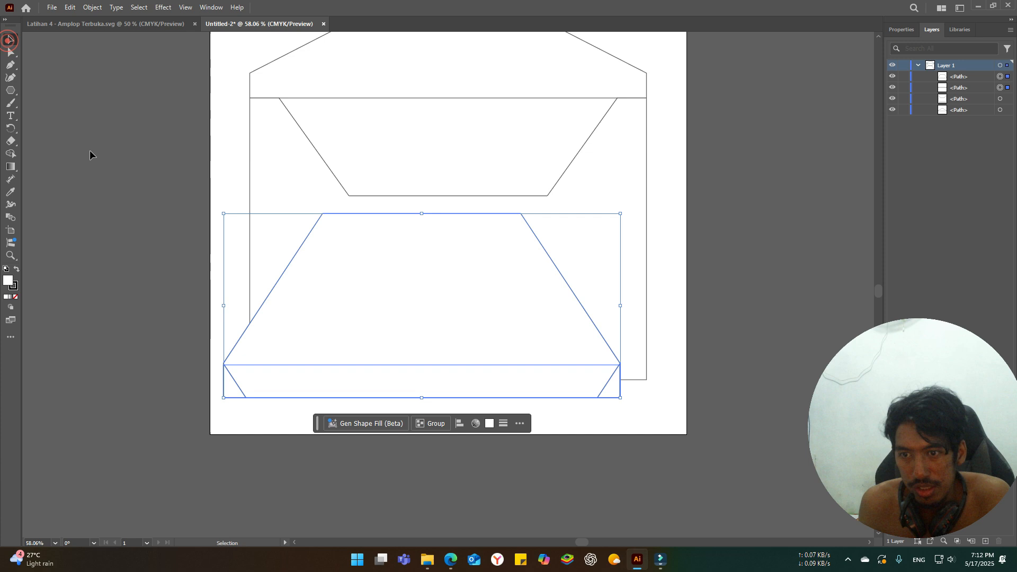
click(225, 194)
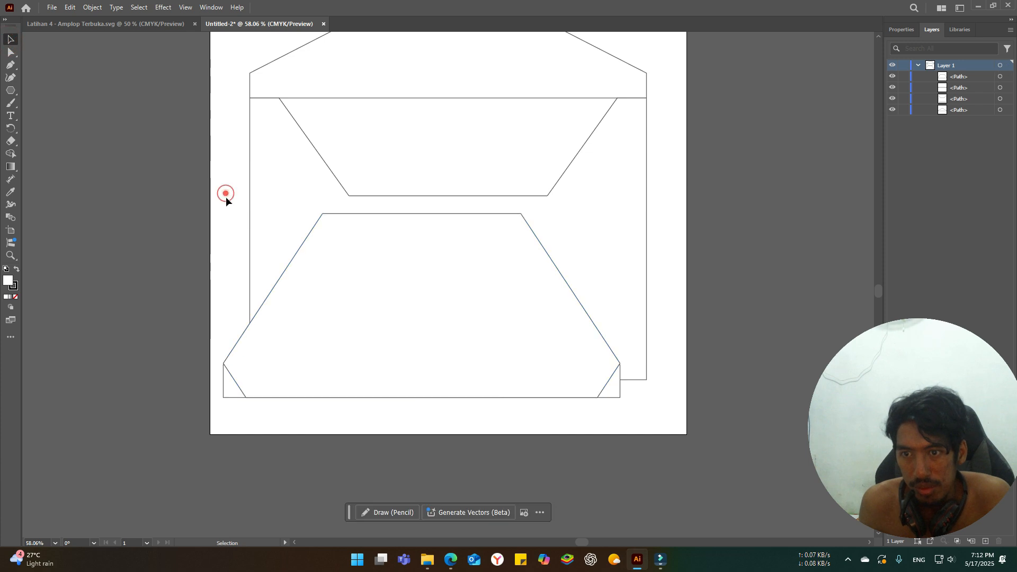
- Unite the trimmed hexagon and thin rectangle with Pathfinder, then move the merged front panel back into place on the body
click(615, 391)
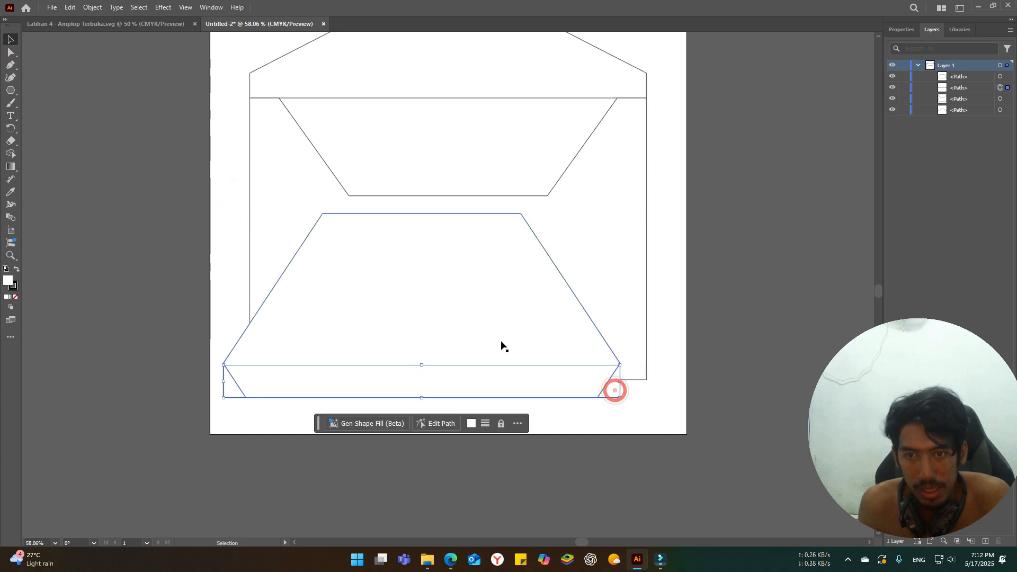
shift+click(459, 309)
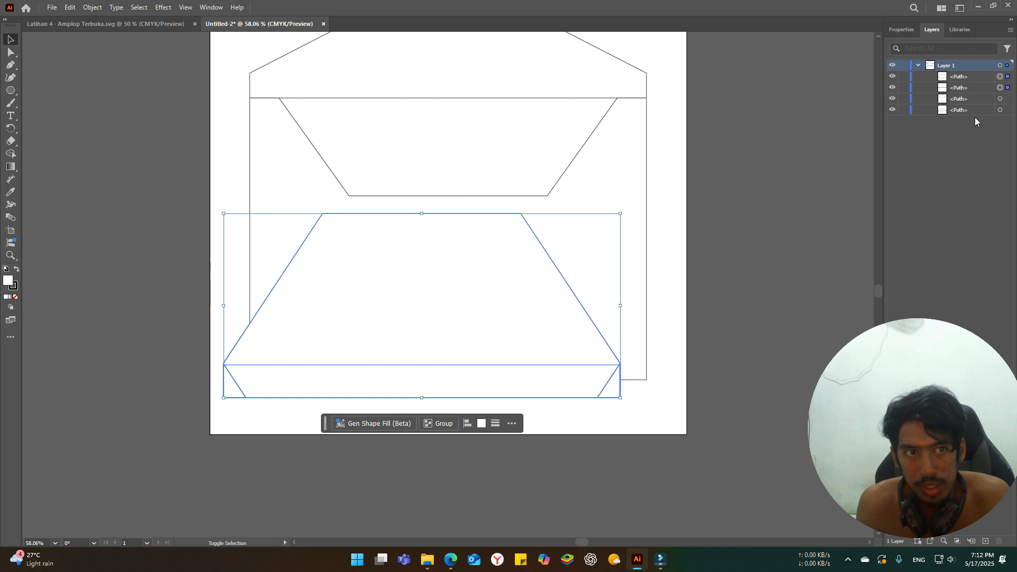
click(211, 7)
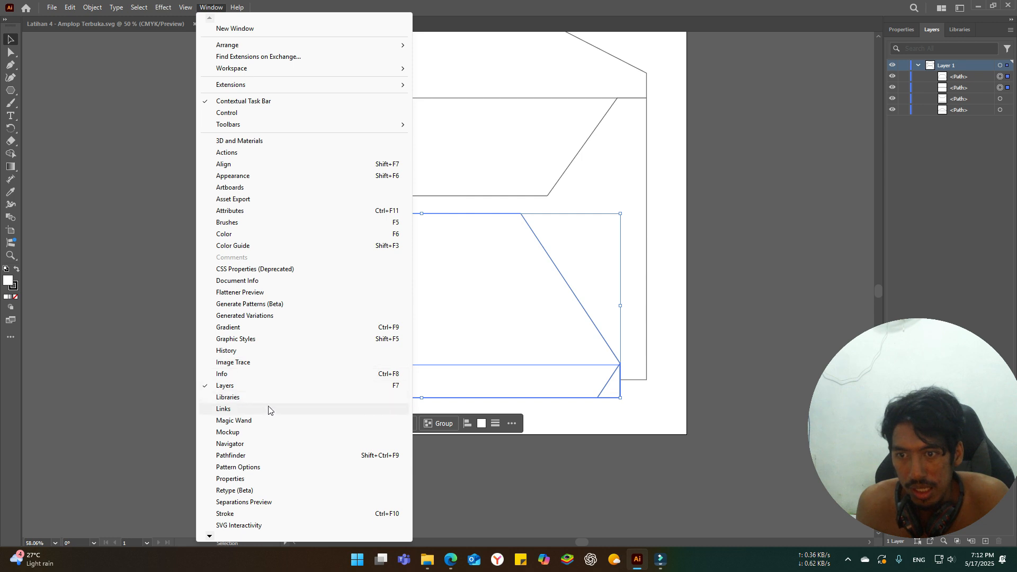
click(286, 456)
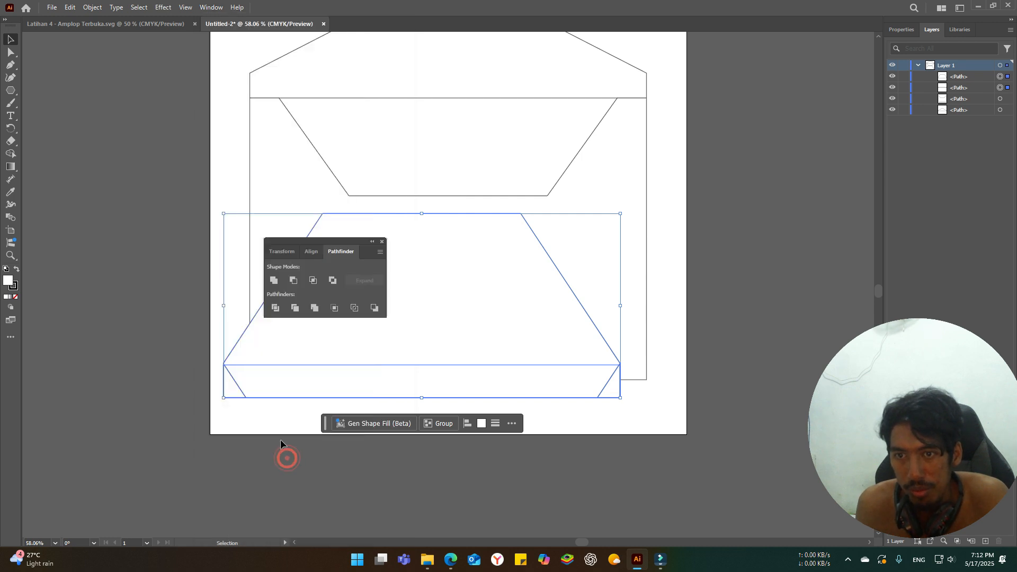
click(277, 282)
drag(495, 351, 520, 332)
click(745, 244)
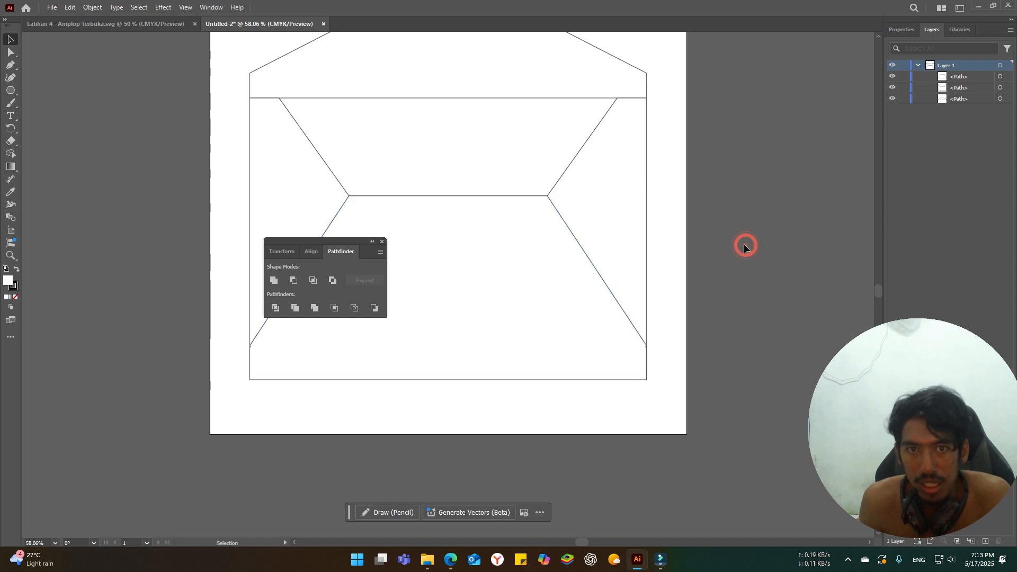
click(382, 241)
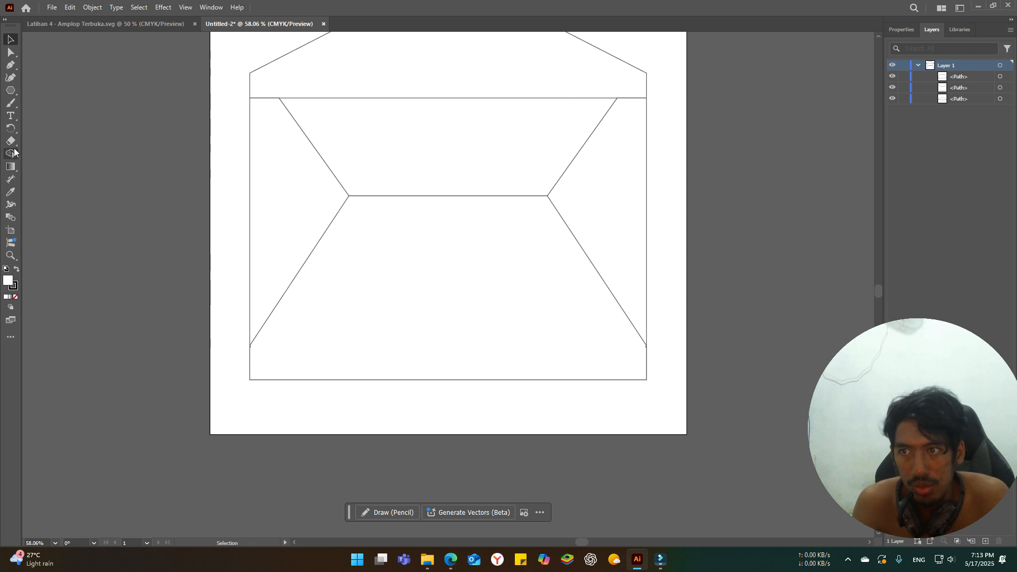
- Draw a rectangle covering the whole envelope body below the flap and place it beneath all other paths in the stacking order
right_click(13, 92)
click(39, 90)
drag(249, 98, 648, 379)
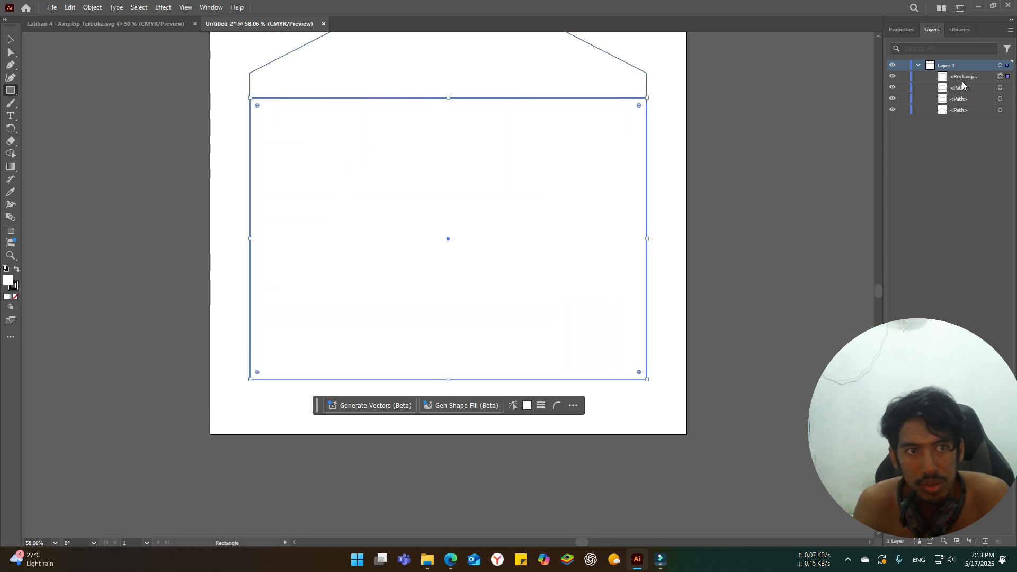
drag(964, 80, 968, 115)
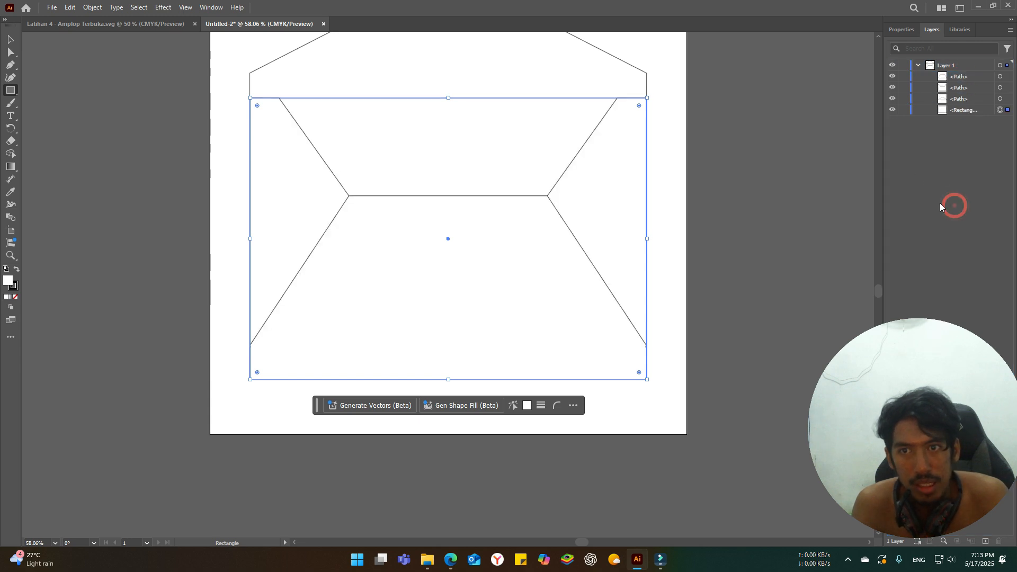
- Fill the back rectangle with a dark brown swatch
click(963, 109)
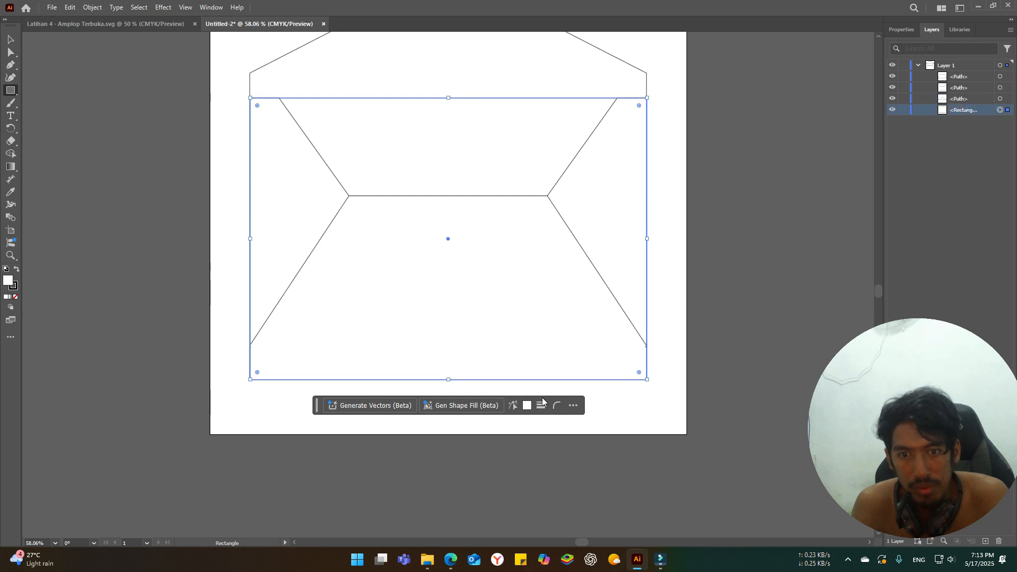
click(527, 405)
click(603, 461)
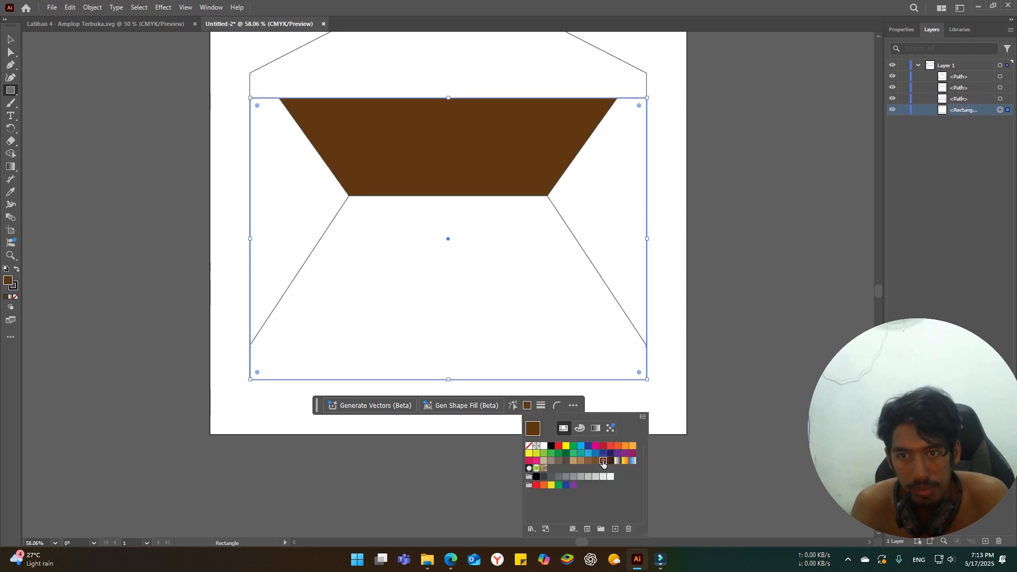
- Select the flap path and fill it with a light tan swatch
click(961, 99)
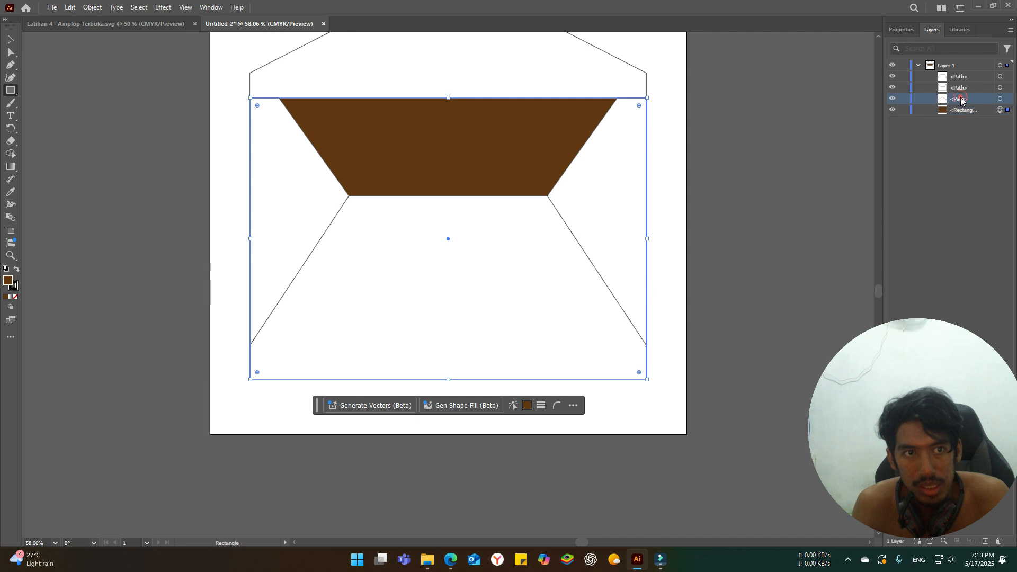
scroll(796, 178, up, 2)
double_click(964, 98)
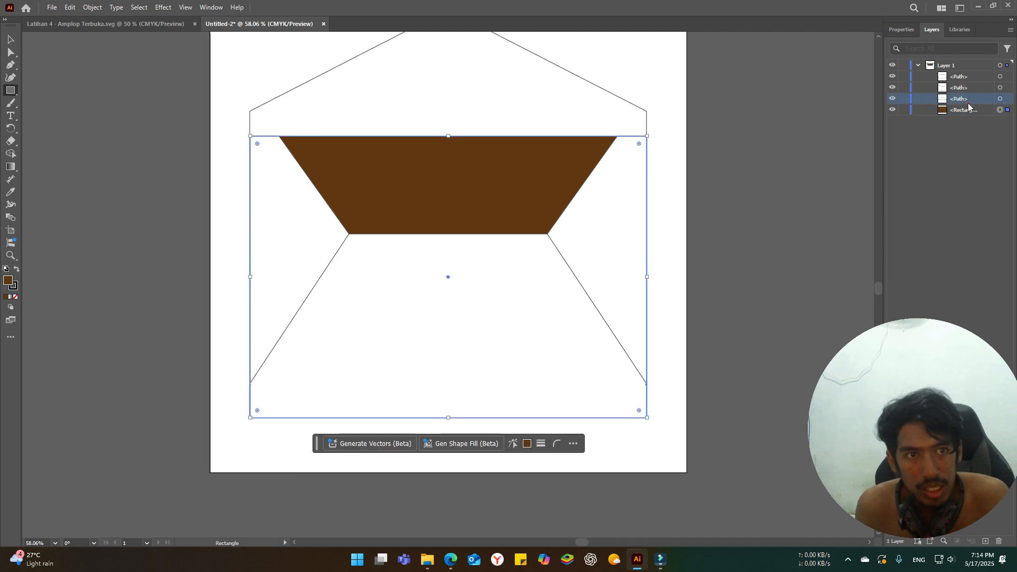
click(957, 127)
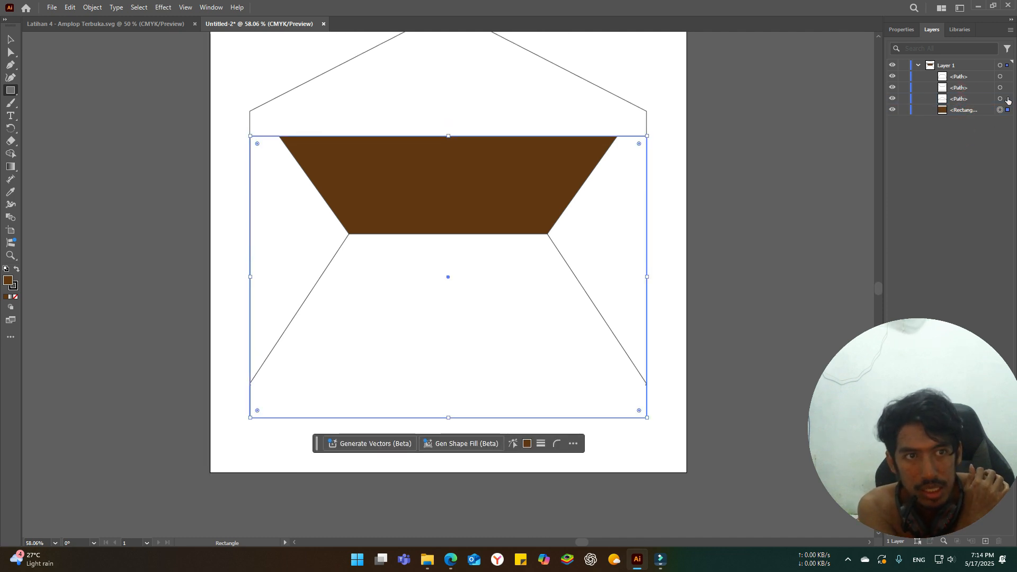
click(1000, 99)
click(1009, 76)
click(1009, 98)
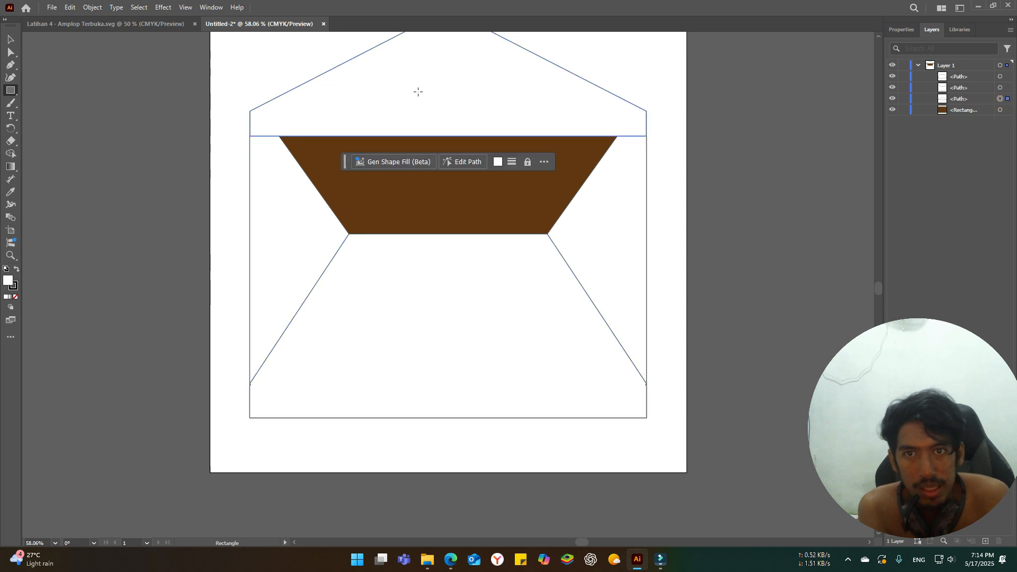
click(498, 161)
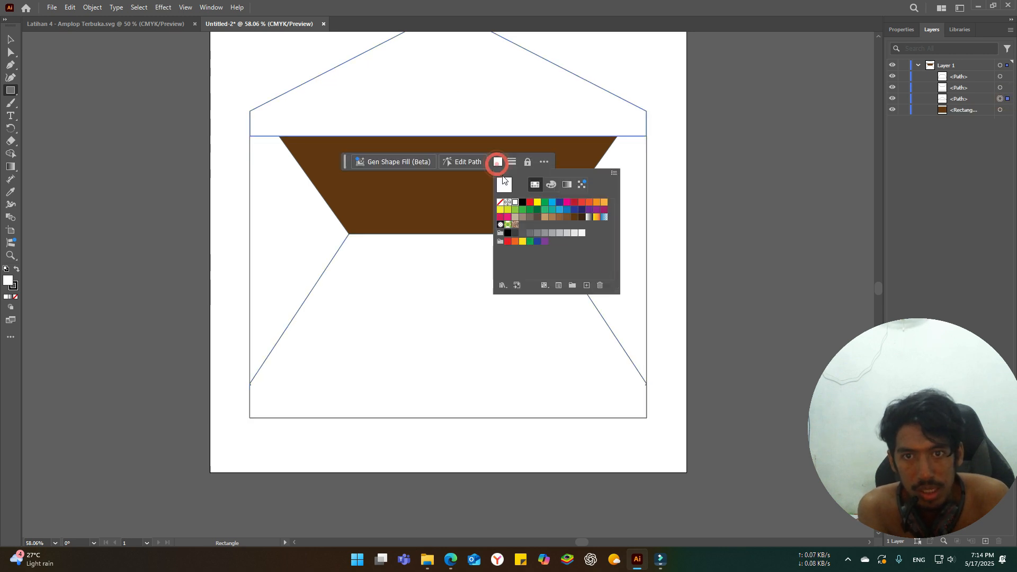
click(552, 218)
click(545, 216)
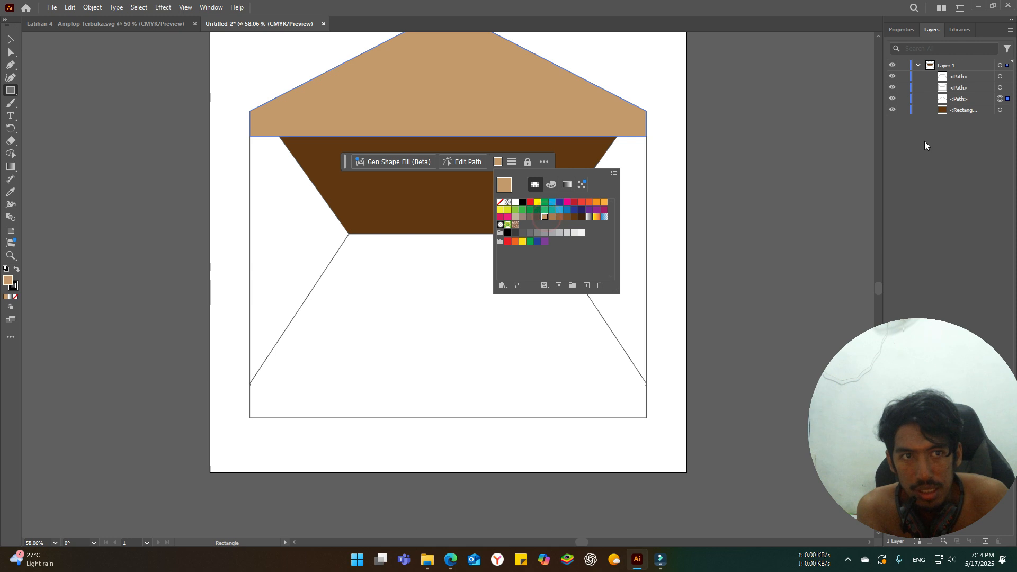
- Fill the notched body with a medium tan swatch, one shade darker than the flap
click(1007, 88)
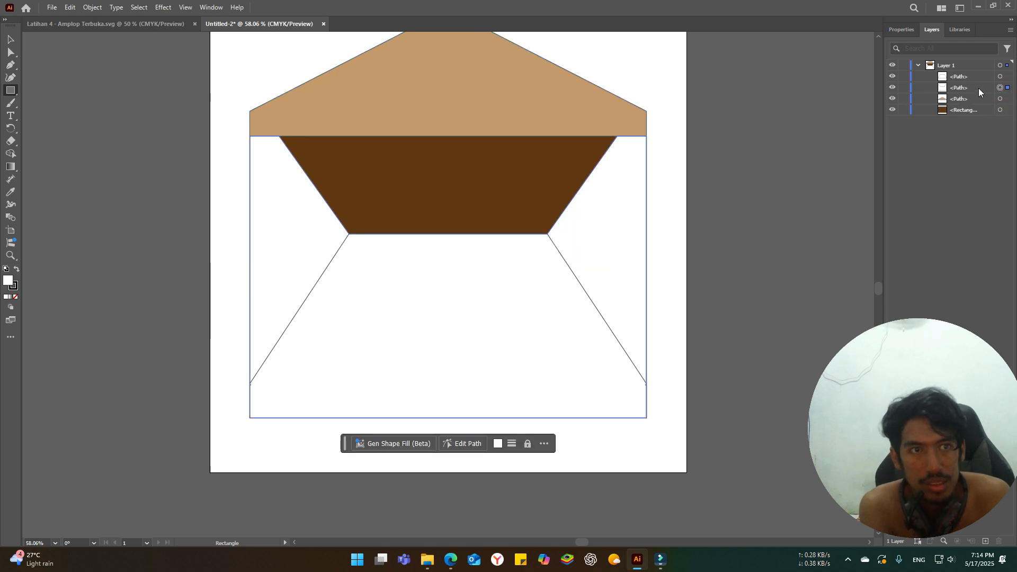
click(499, 445)
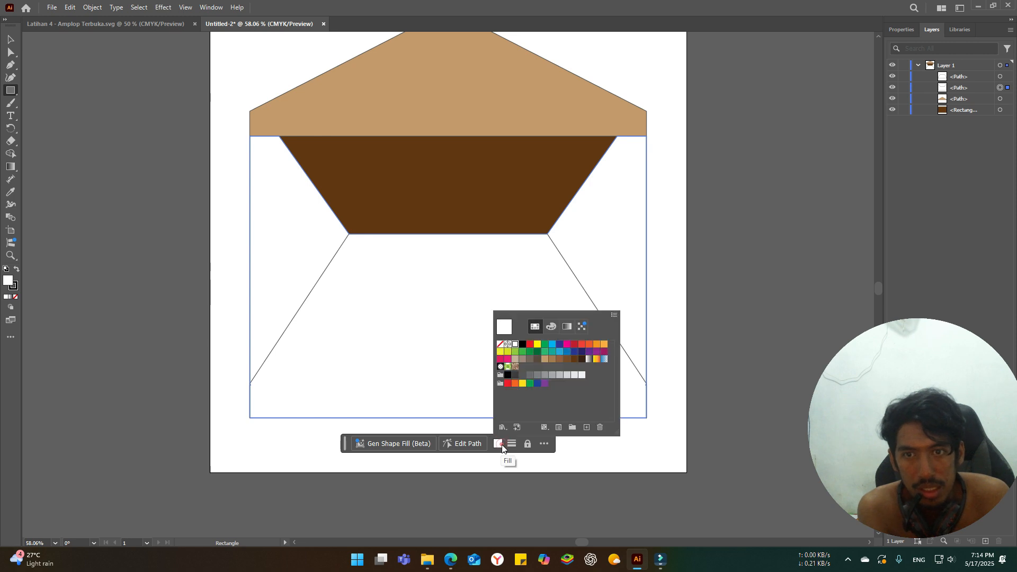
click(554, 360)
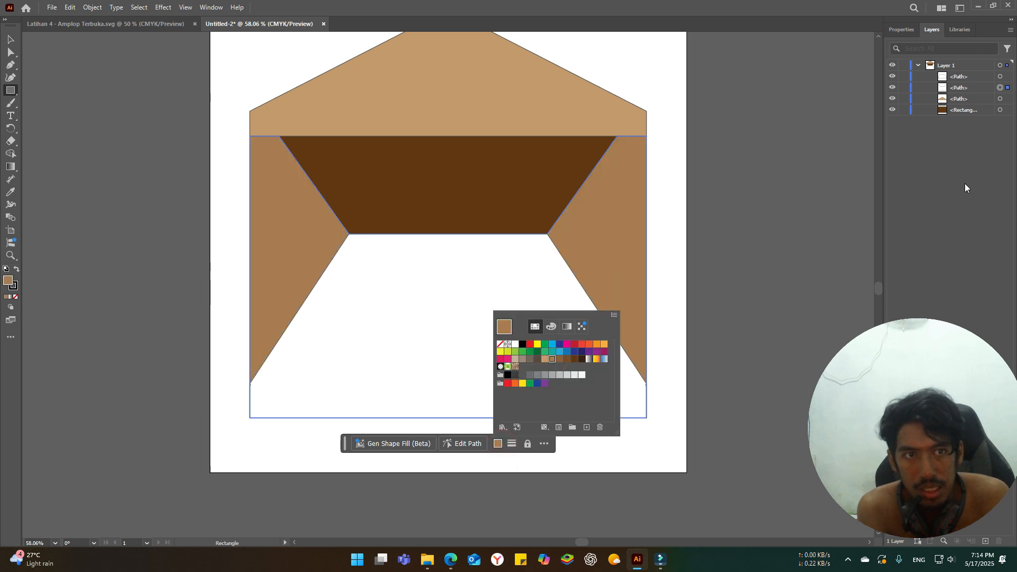
- Fill the front panel with a medium brown swatch, darker than the notched body, and clear the selection
click(1008, 76)
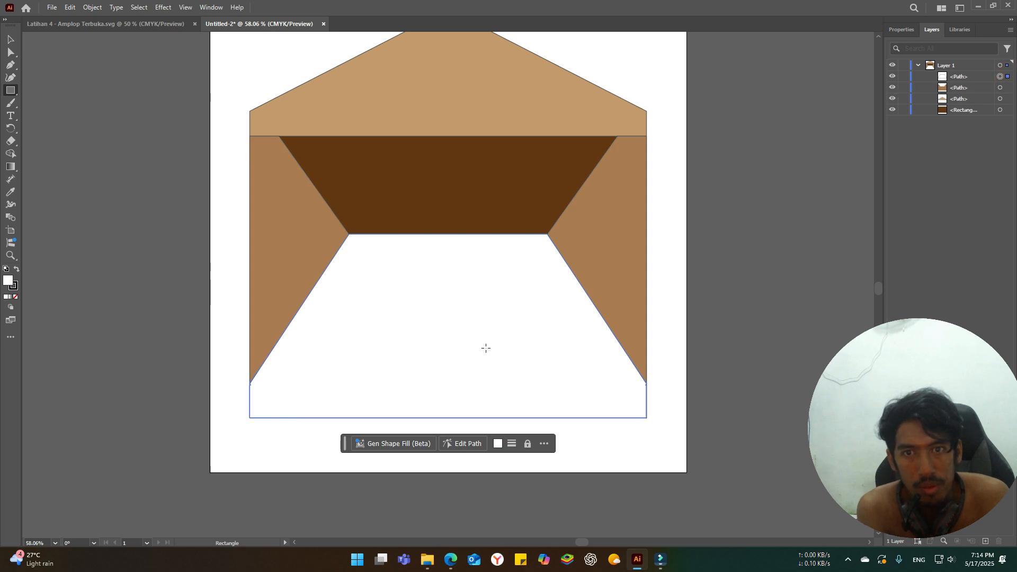
click(498, 443)
click(560, 360)
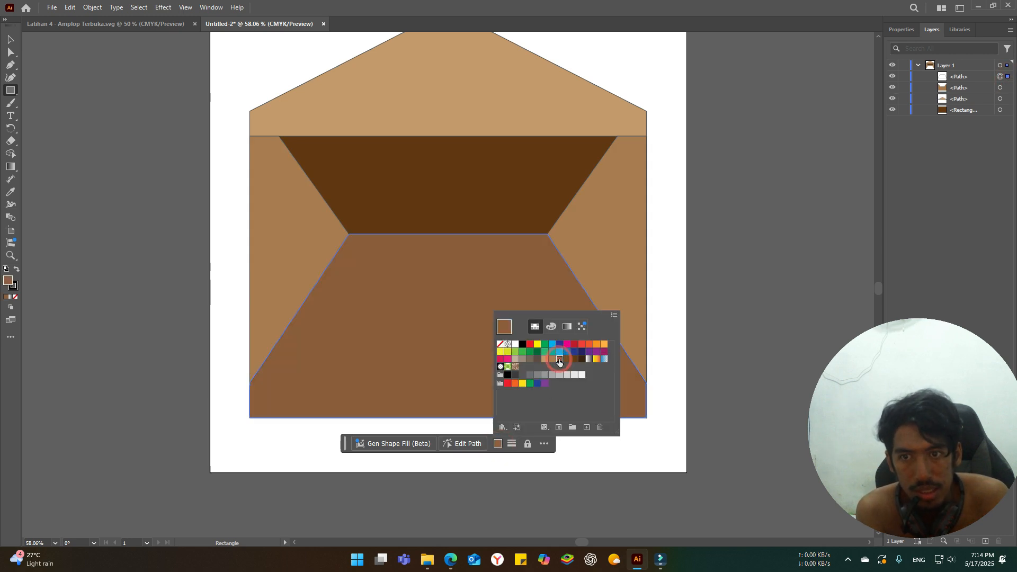
click(945, 224)
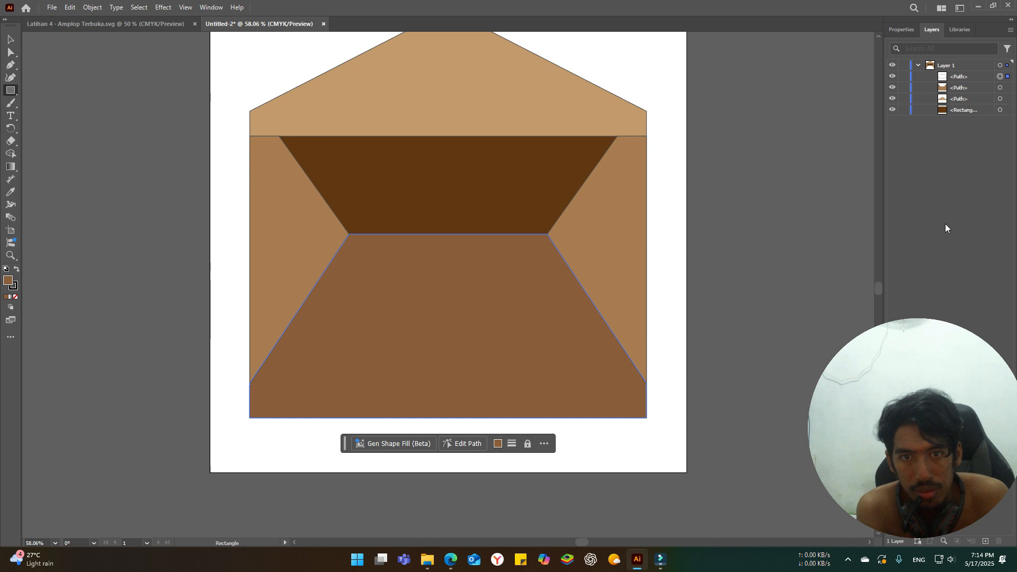
click(722, 210)
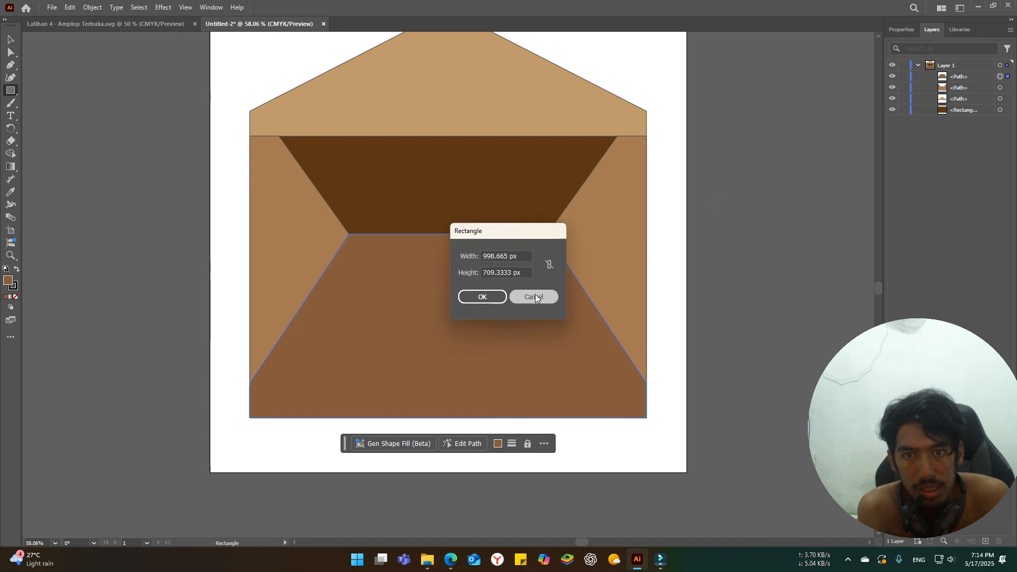
click(534, 297)
scroll(666, 145, up, 2)
click(10, 40)
click(256, 81)
scroll(256, 81, up, 1)
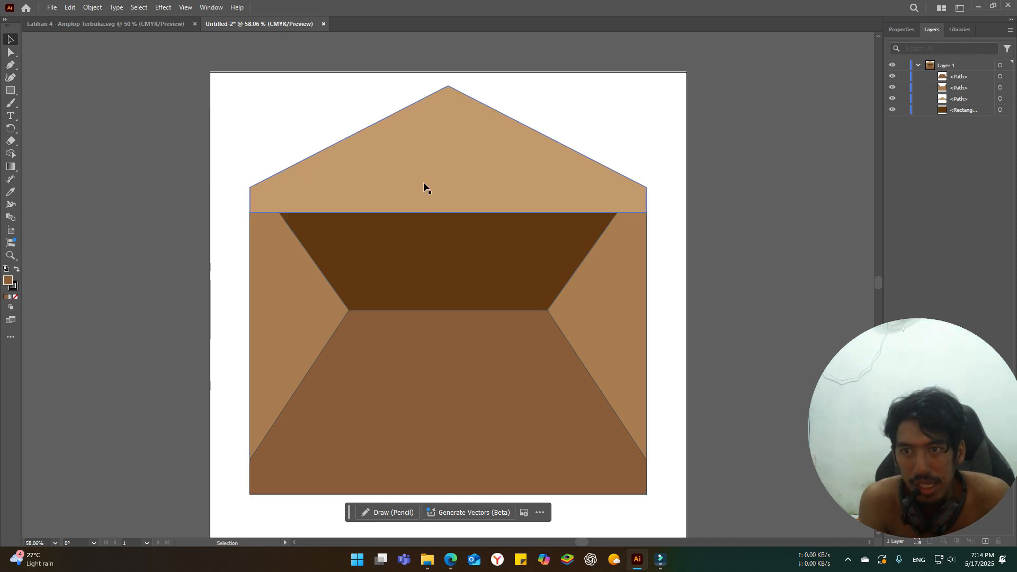
- Check the flap's rounding in the reference file and round only the apex corner of the new document's flap with its corner widget
click(124, 23)
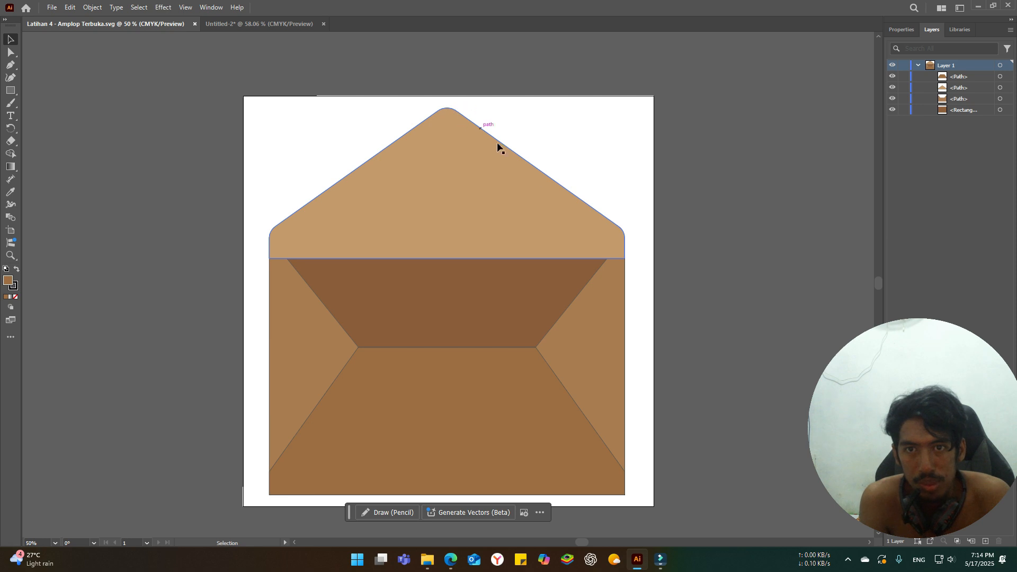
click(282, 23)
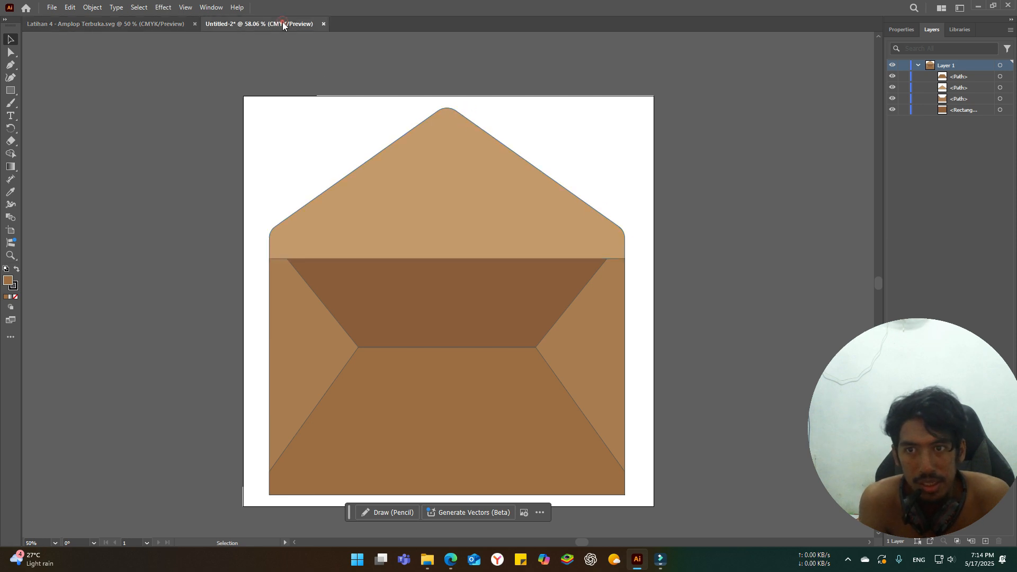
click(418, 142)
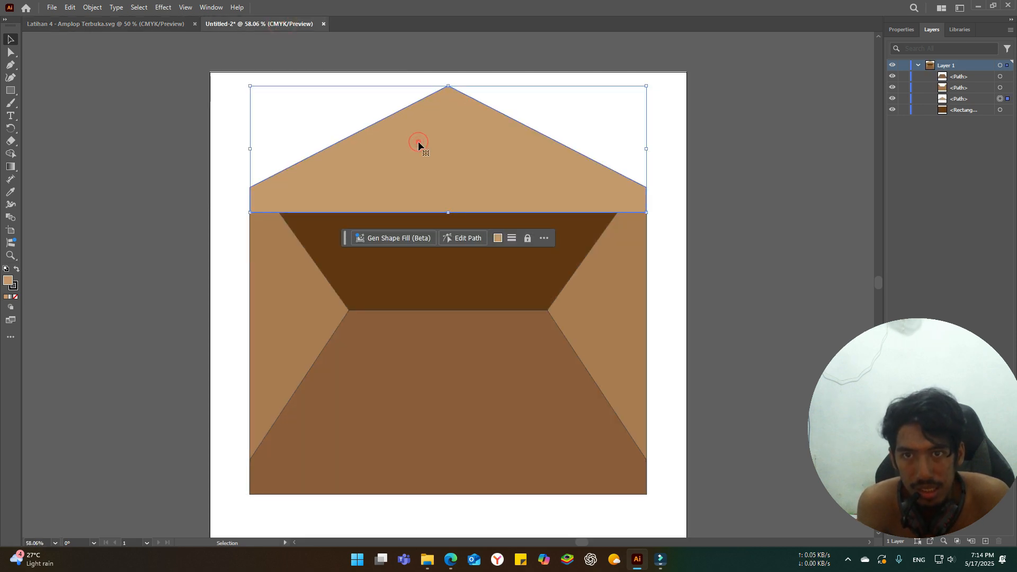
click(11, 53)
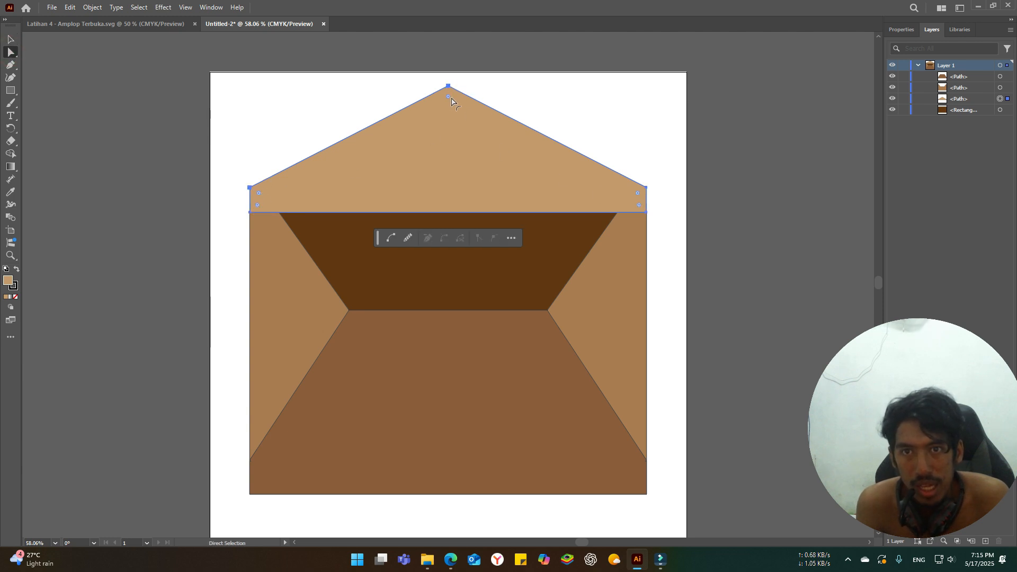
drag(449, 101, 475, 132)
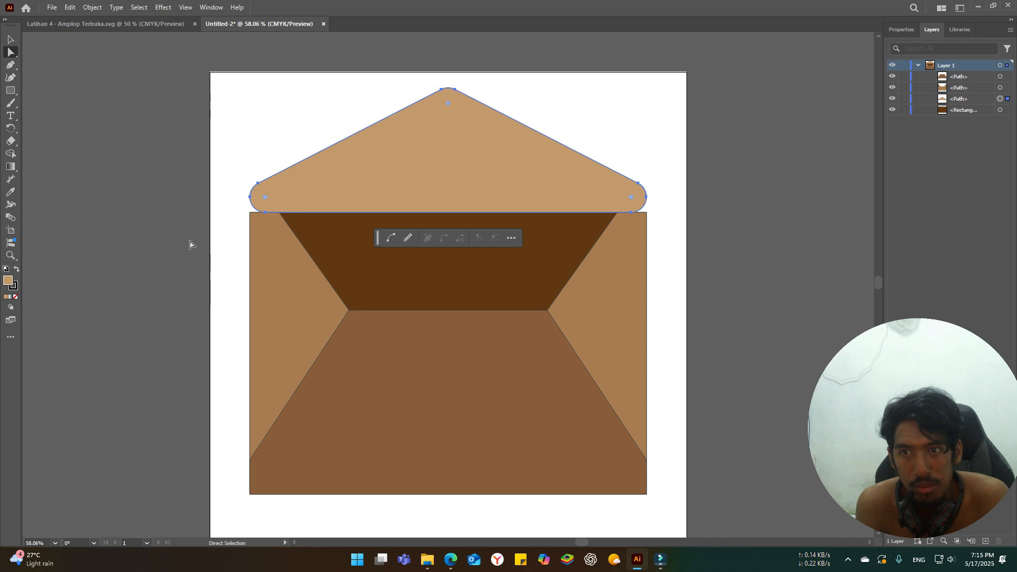
key(ctrl+z)
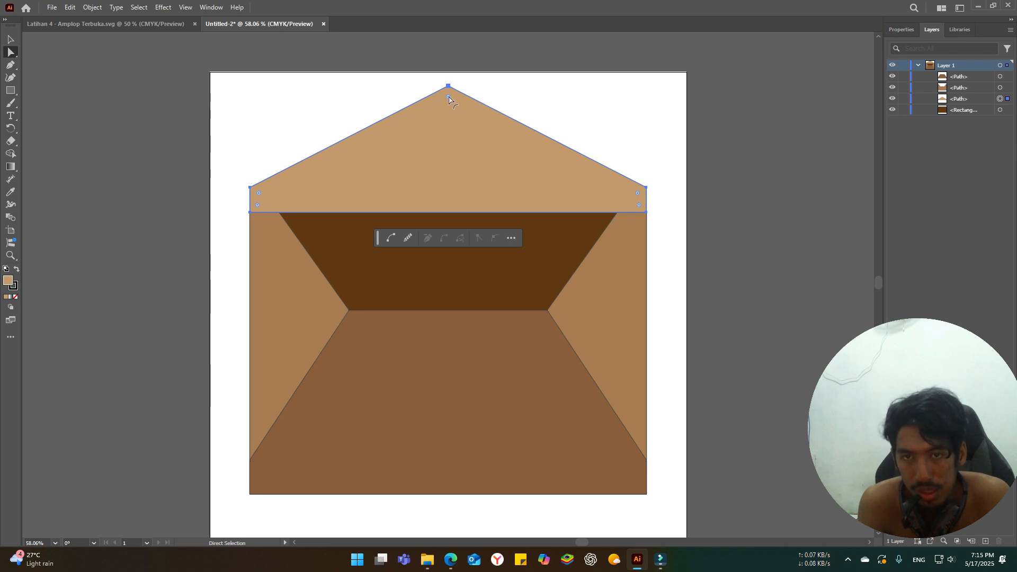
drag(450, 99, 458, 112)
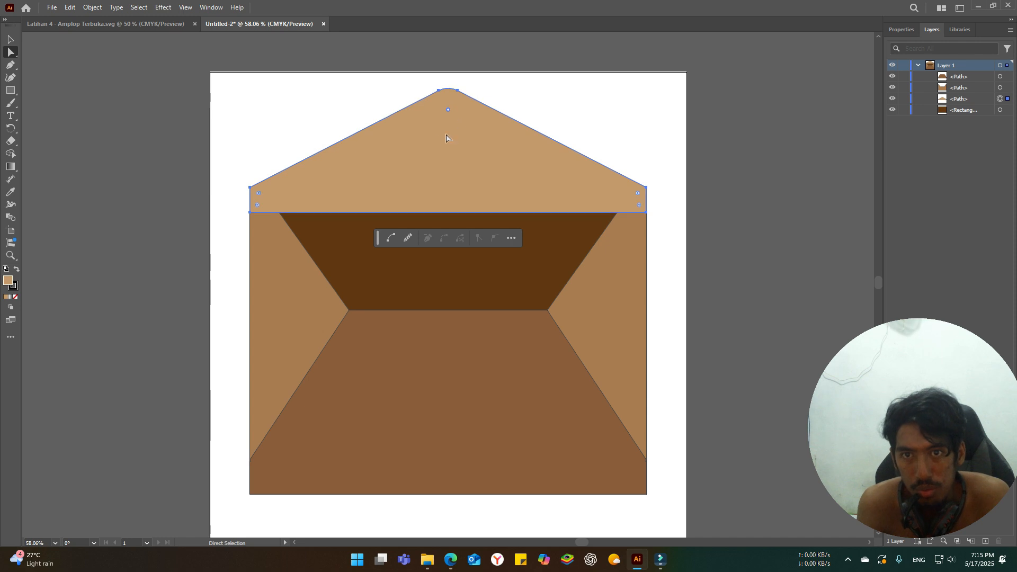
- Round the flap's two upper side corners to matching radii, keeping the corners on the fold line sharp, and clear the selection
click(398, 100)
click(271, 196)
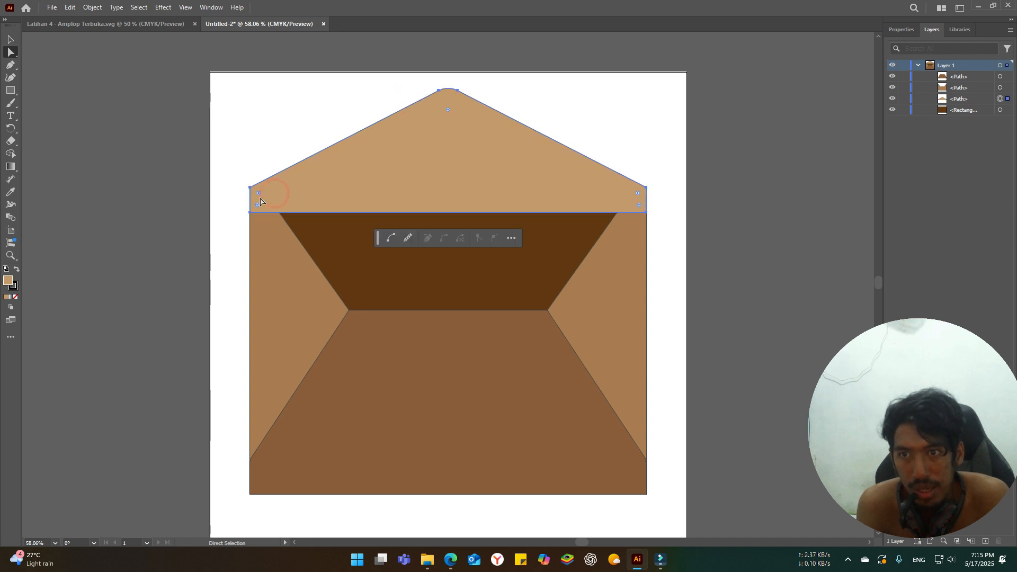
drag(259, 196, 269, 199)
click(501, 195)
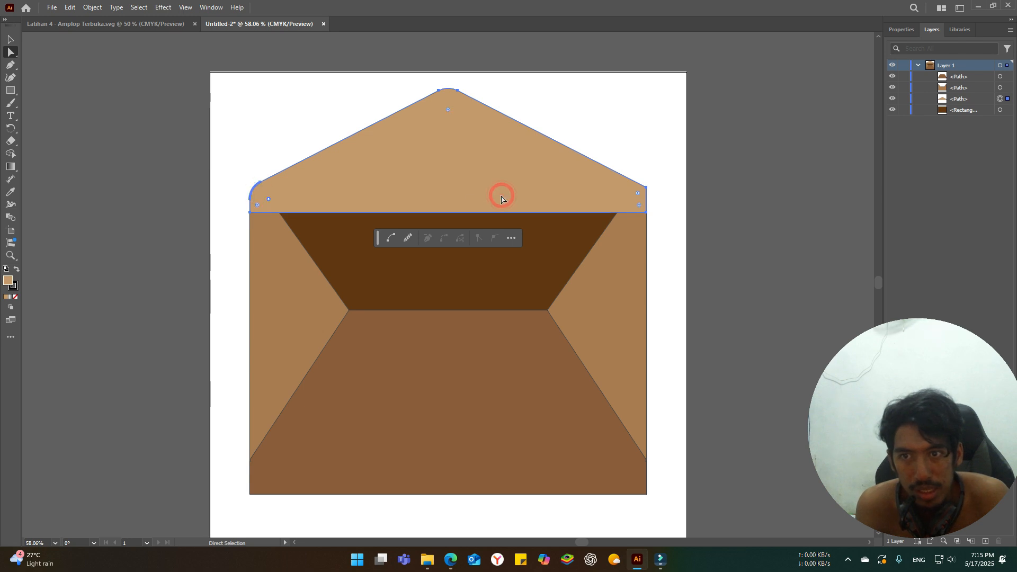
drag(270, 202, 270, 201)
drag(637, 192, 624, 200)
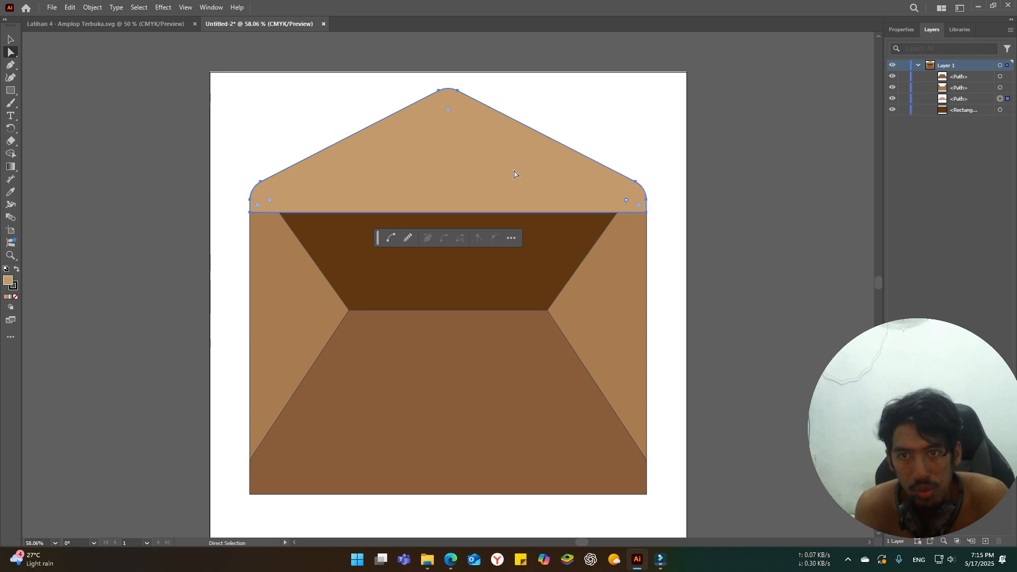
click(619, 133)
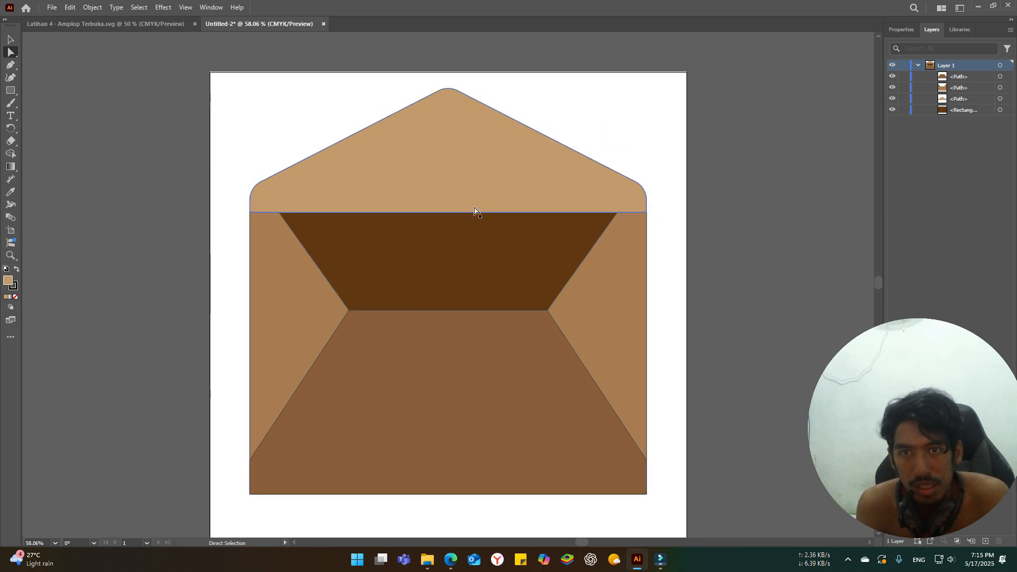
- Compare the finished envelope's proportions, folds and colors with the reference file and the brown envelope photo in the browser
scroll(390, 305, up, 3)
scroll(390, 306, down, 2)
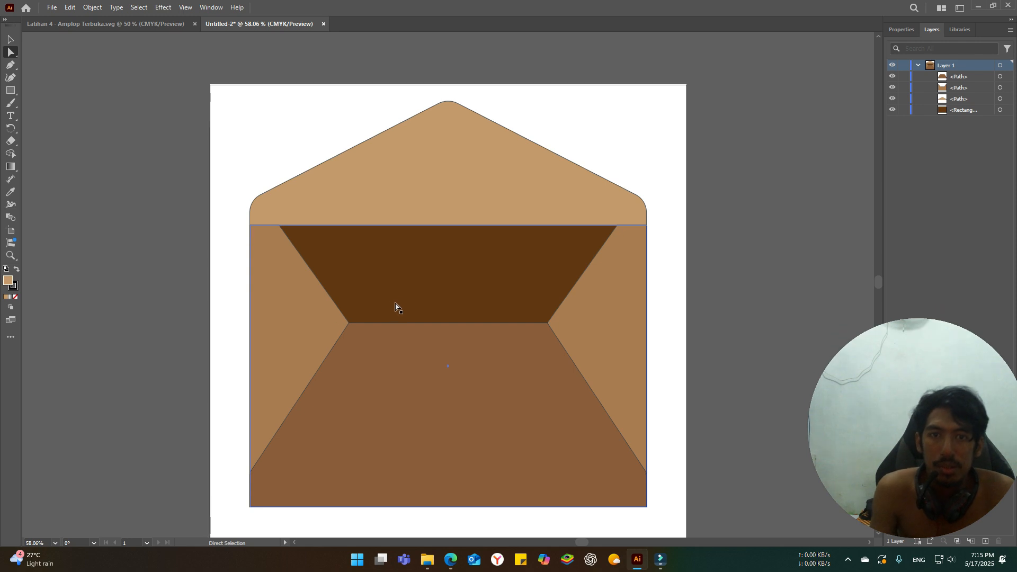
key(ctrl+minus)
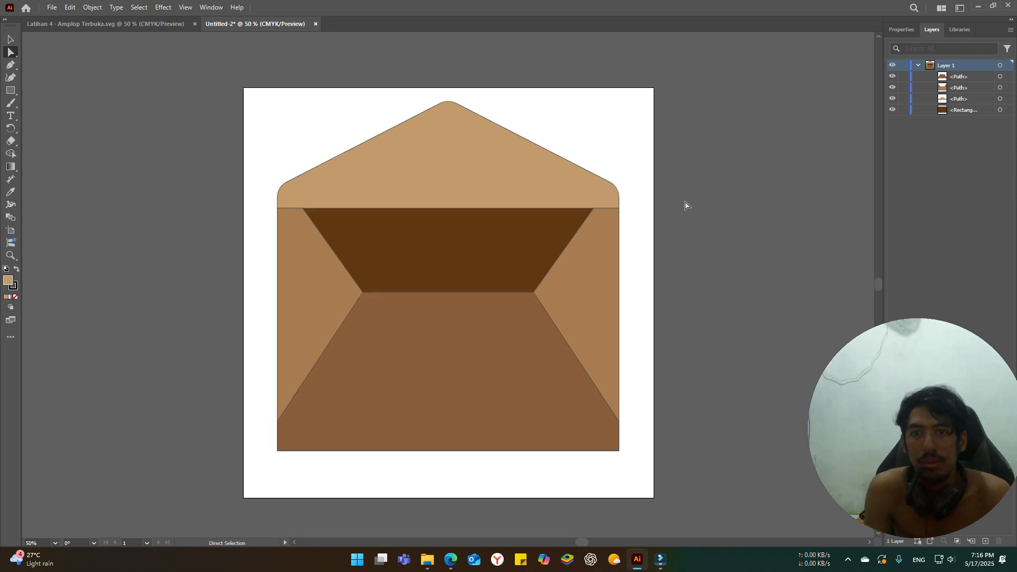
click(131, 29)
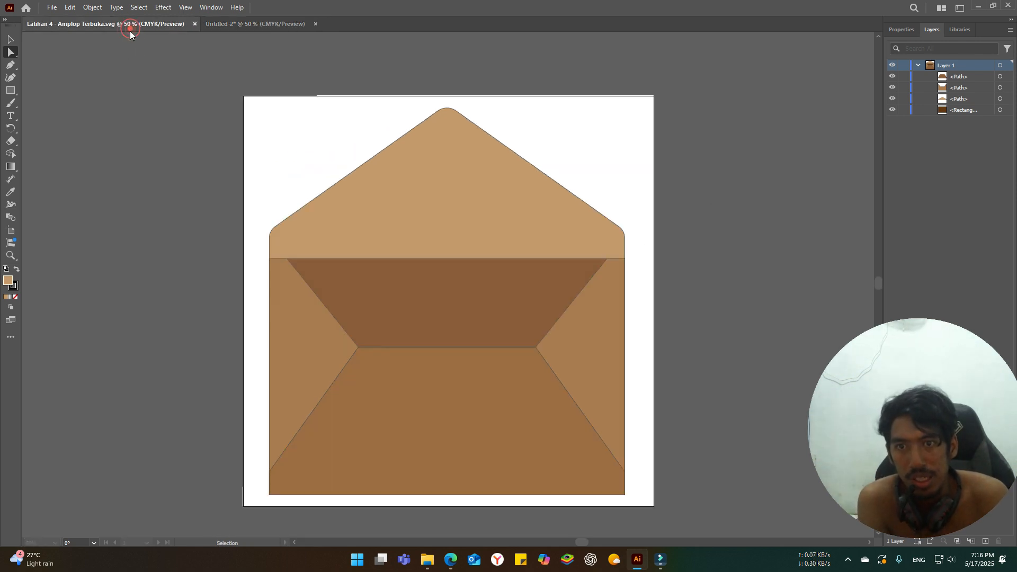
click(275, 24)
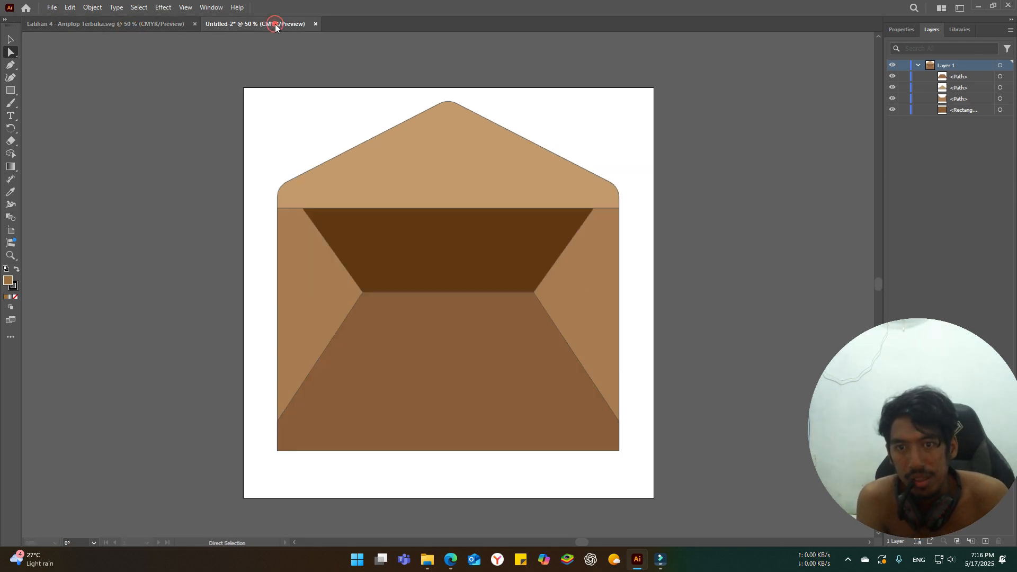
click(99, 24)
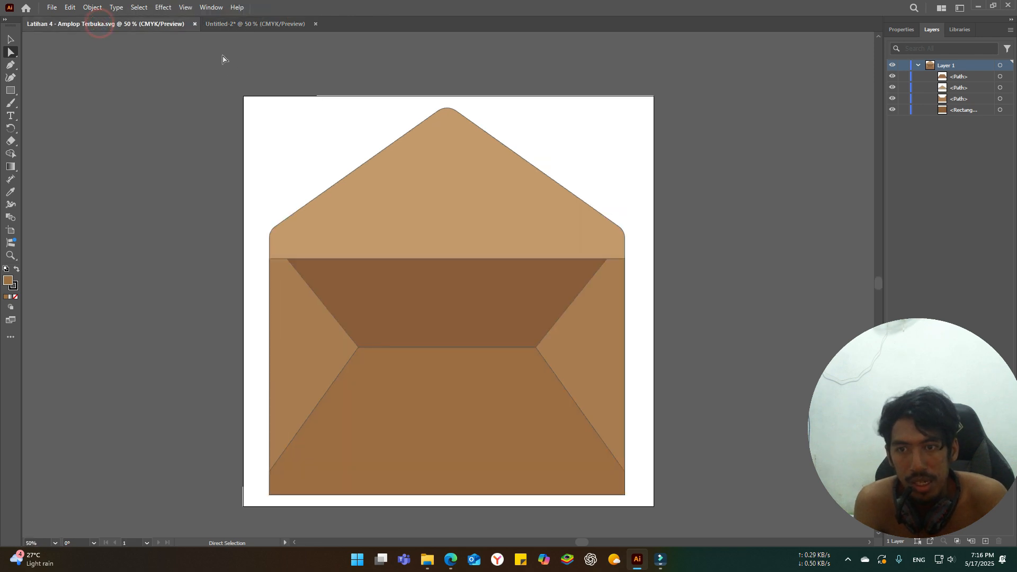
click(231, 24)
click(451, 560)
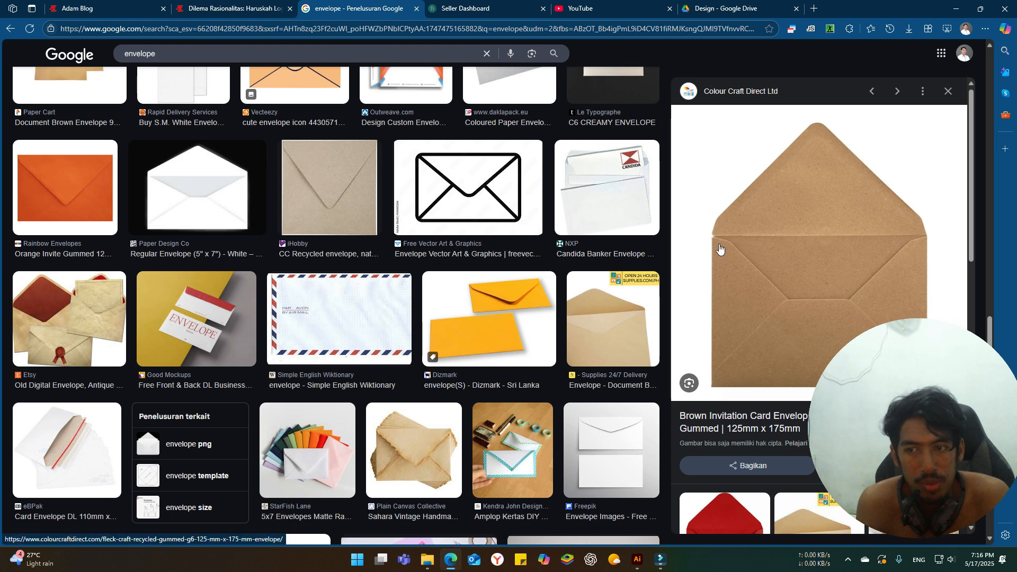
click(757, 427)
click(638, 560)
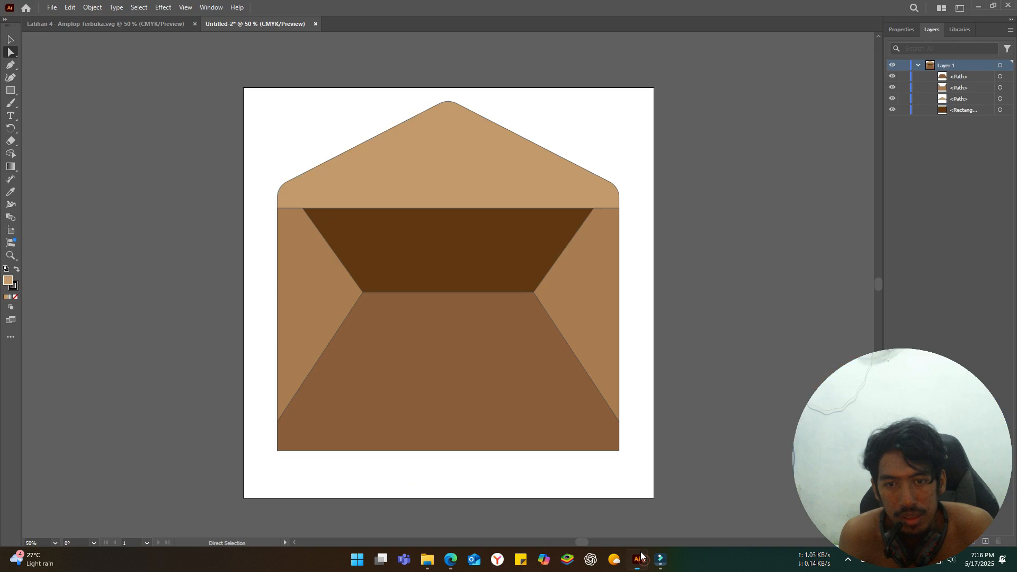
click(146, 23)
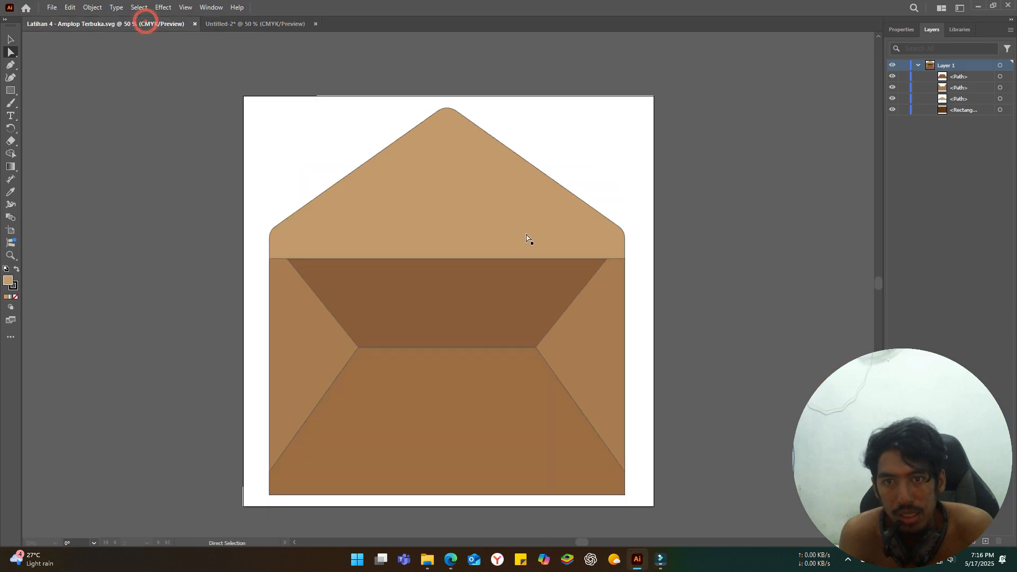
click(249, 22)
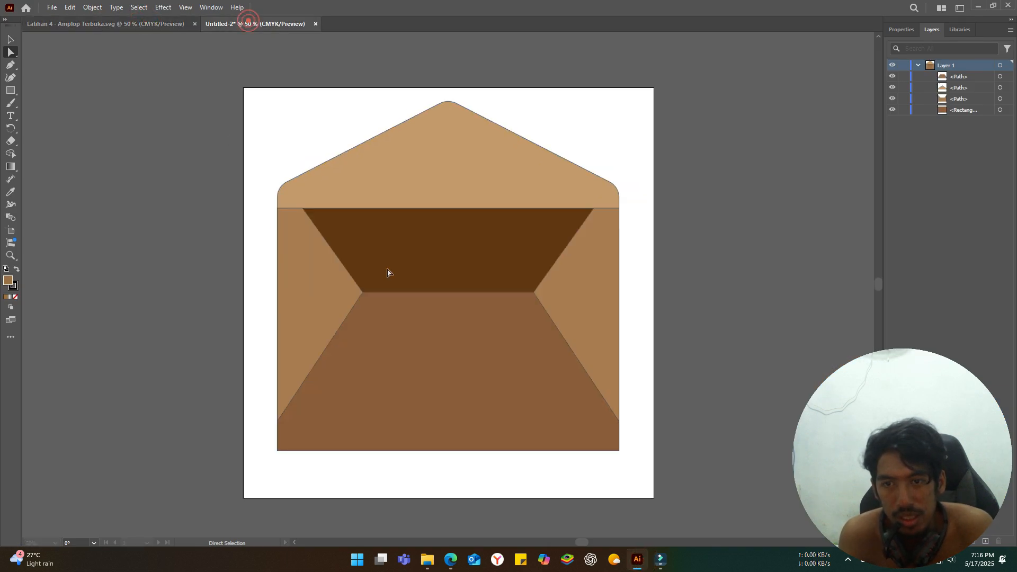
click(106, 22)
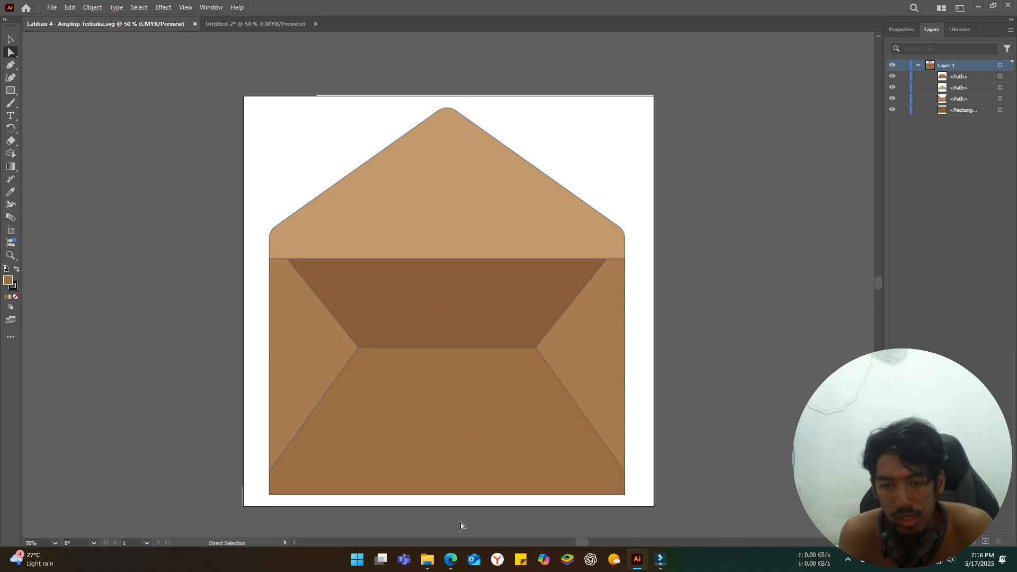
click(263, 26)
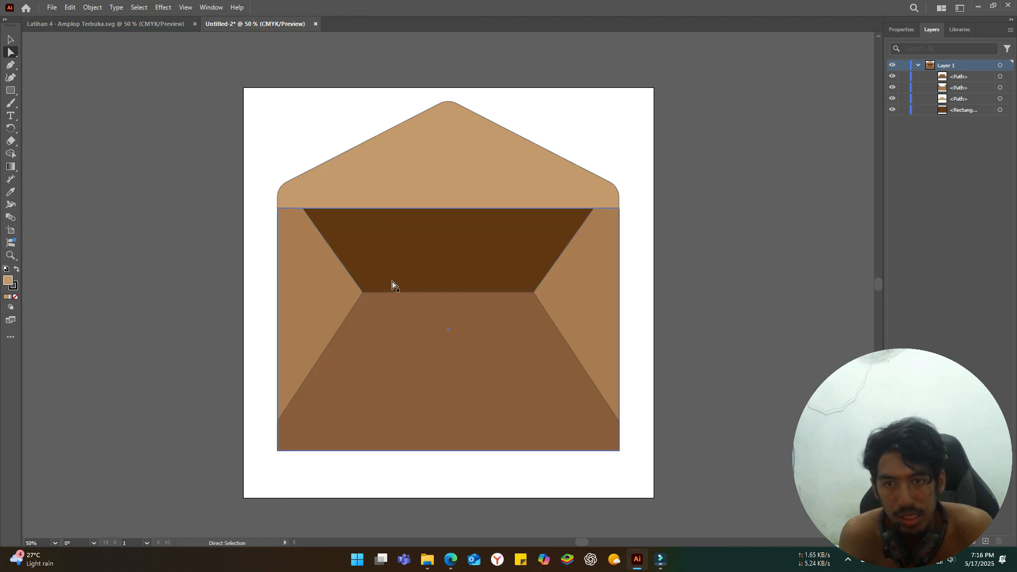
click(103, 25)
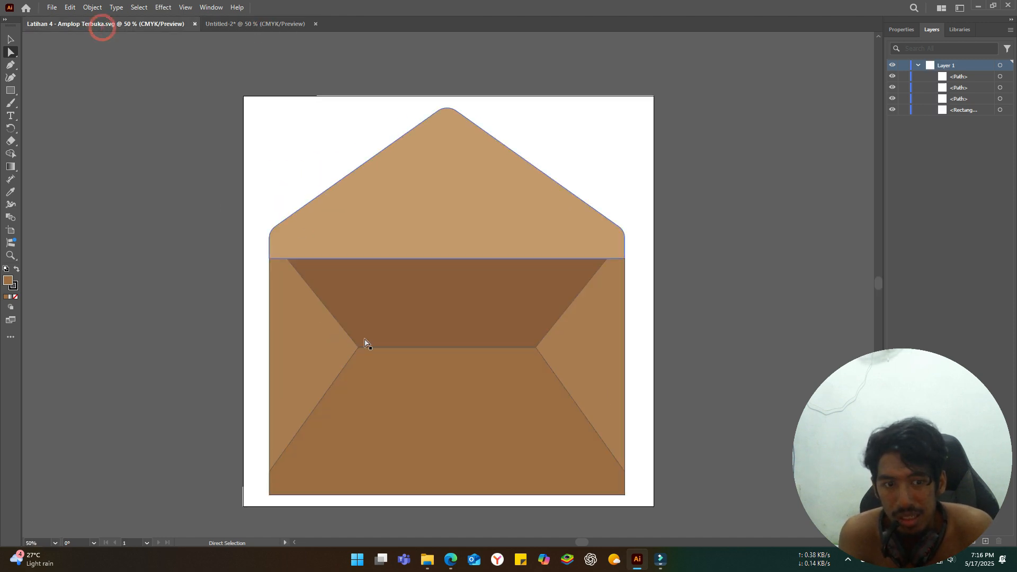
click(254, 23)
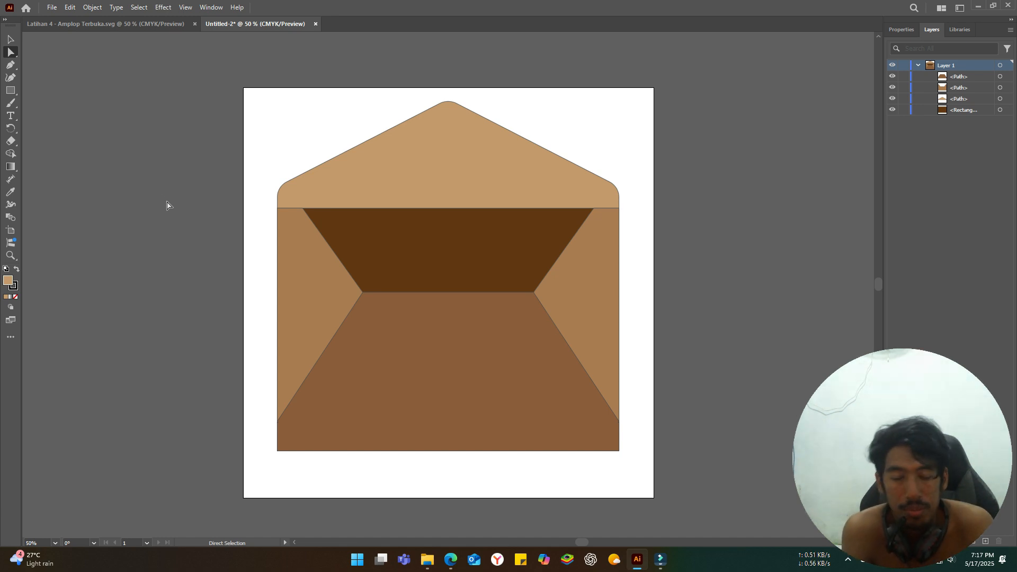
drag(709, 350, 184, 116)
click(249, 192)
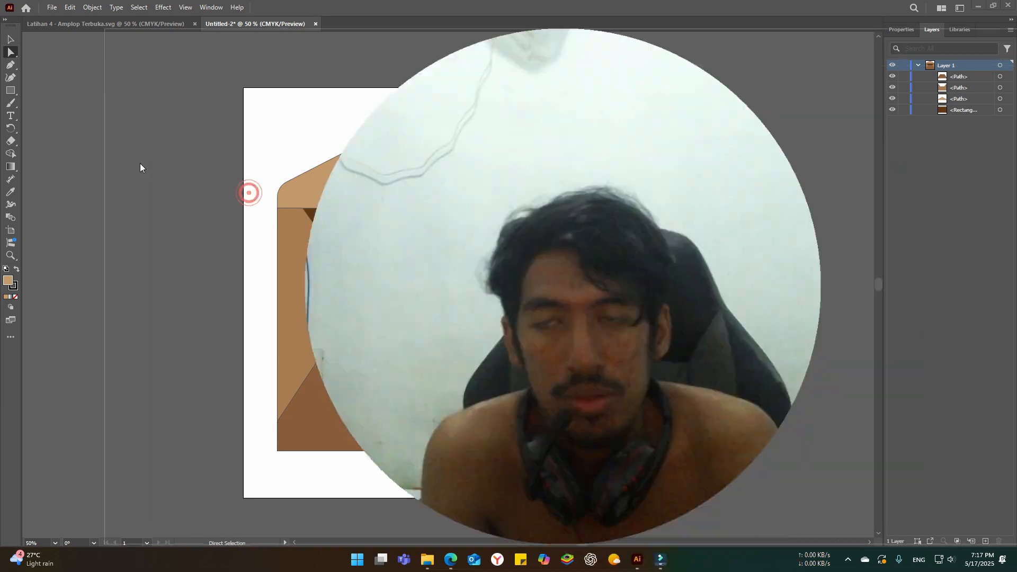